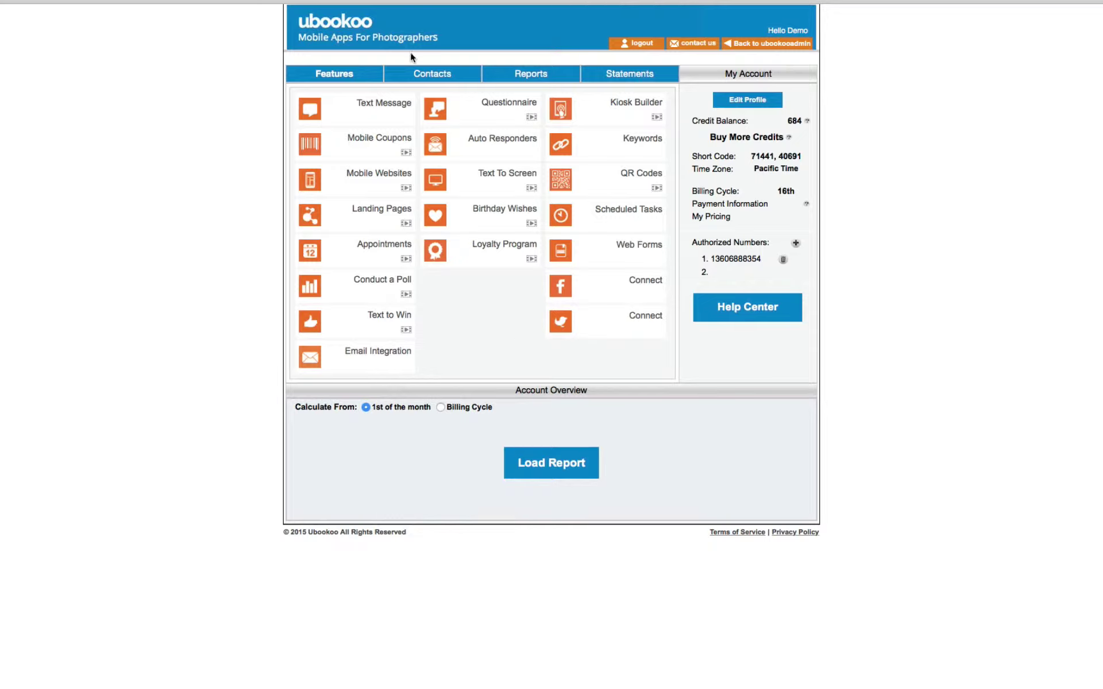
View the contact lists, then return to the Features tile grid.
click(426, 77)
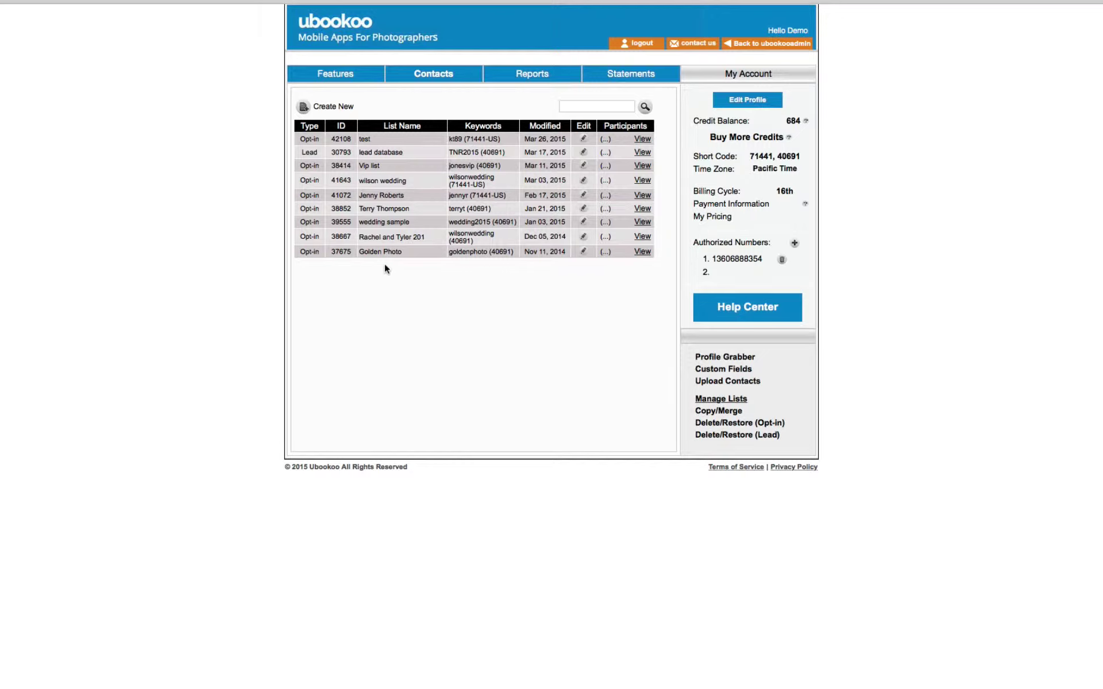
click(330, 22)
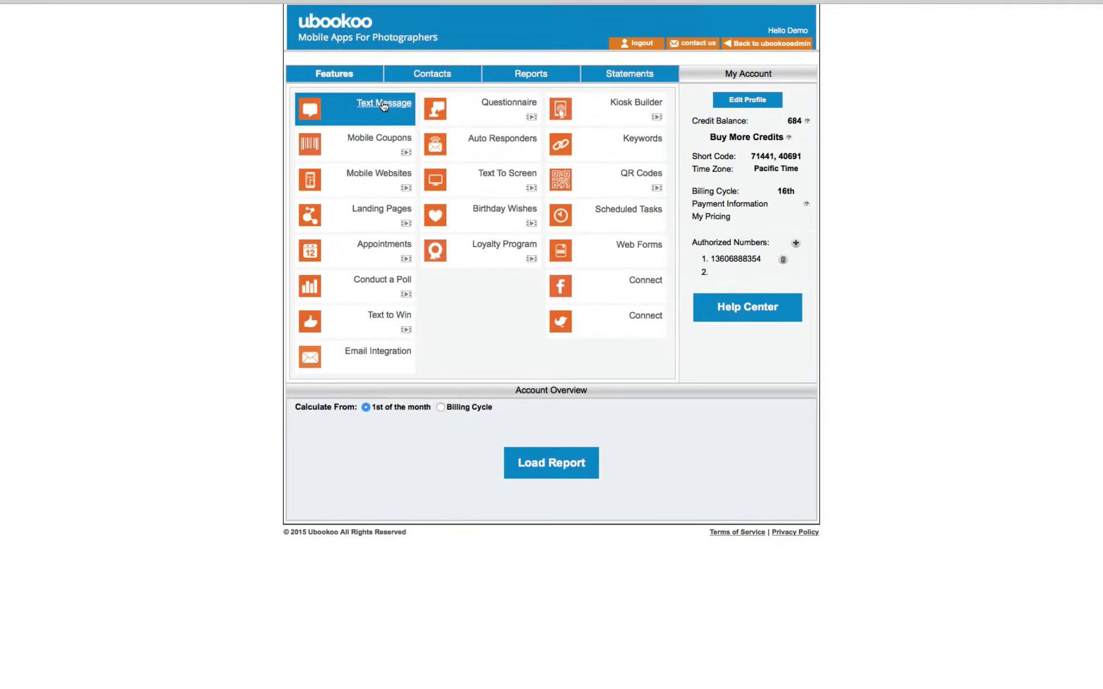
Start a new Text Message, focus the message box, and scroll the opt-in lists.
click(383, 107)
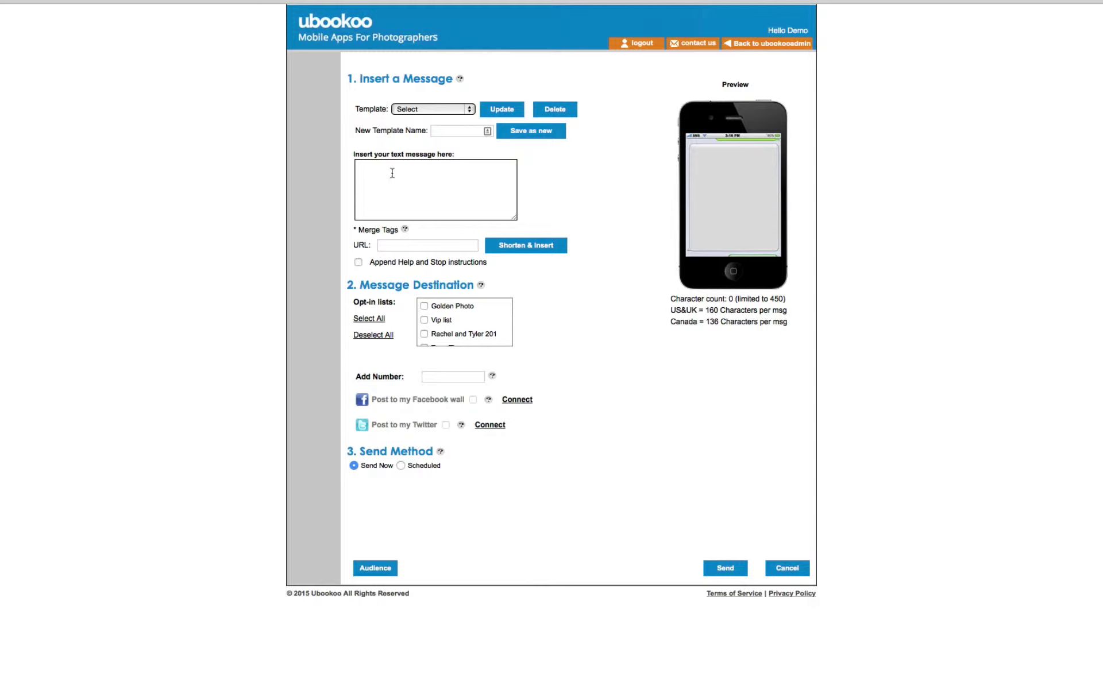
click(392, 173)
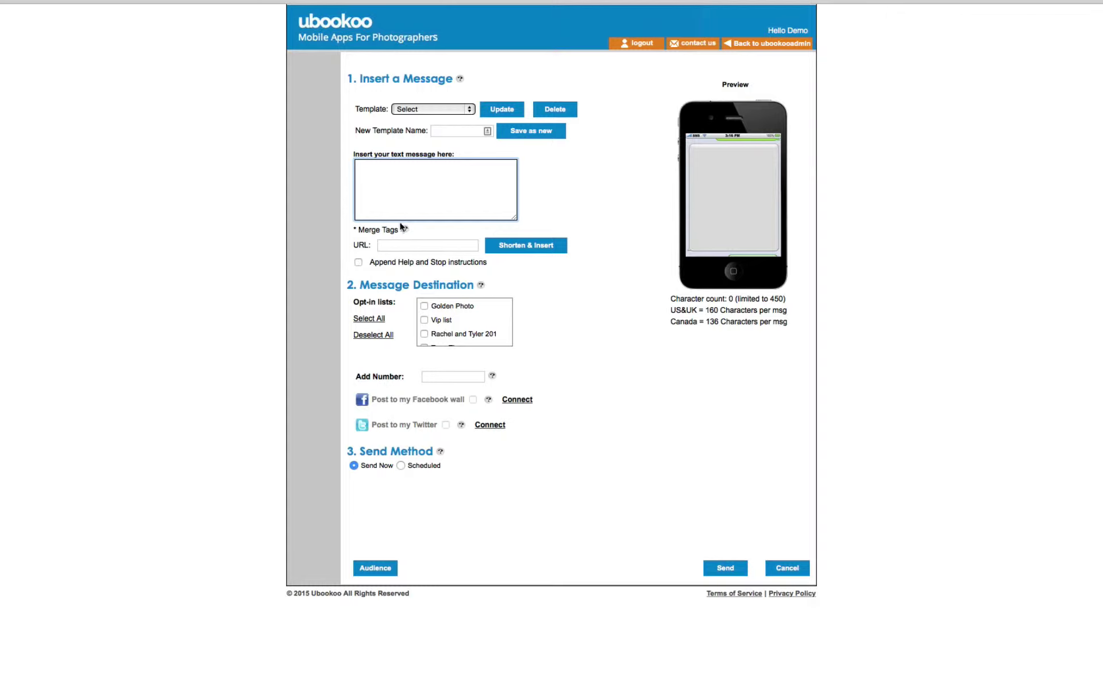
scroll(432, 310, down, 5)
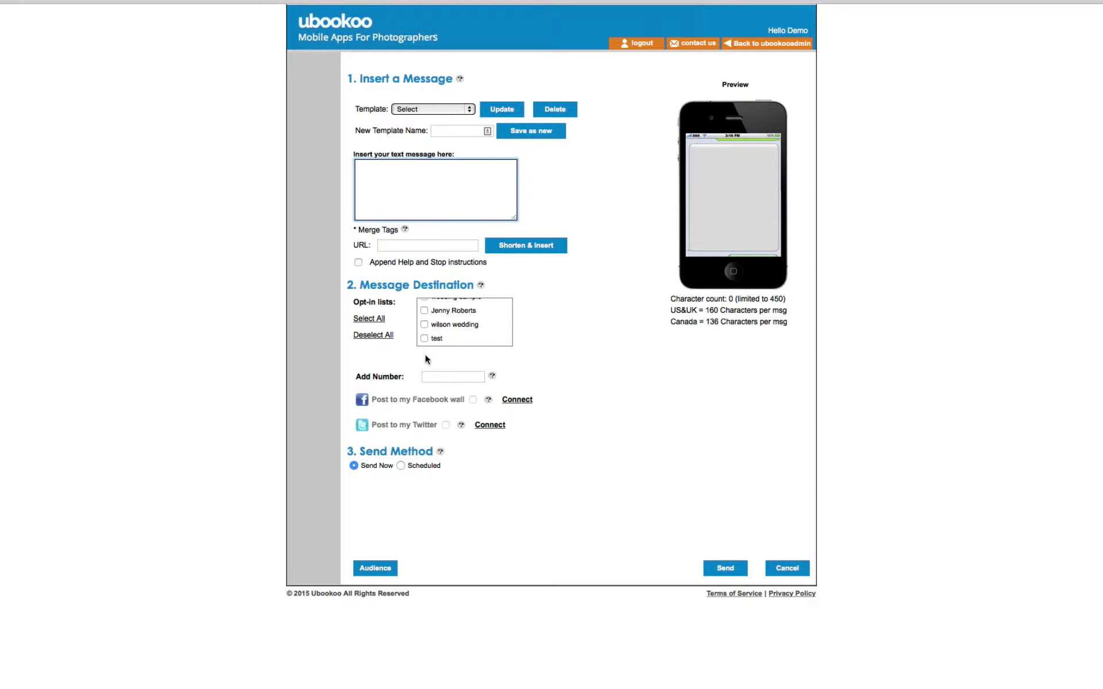
Check the active Mobile Coupons list, then return to the Features dashboard.
click(318, 27)
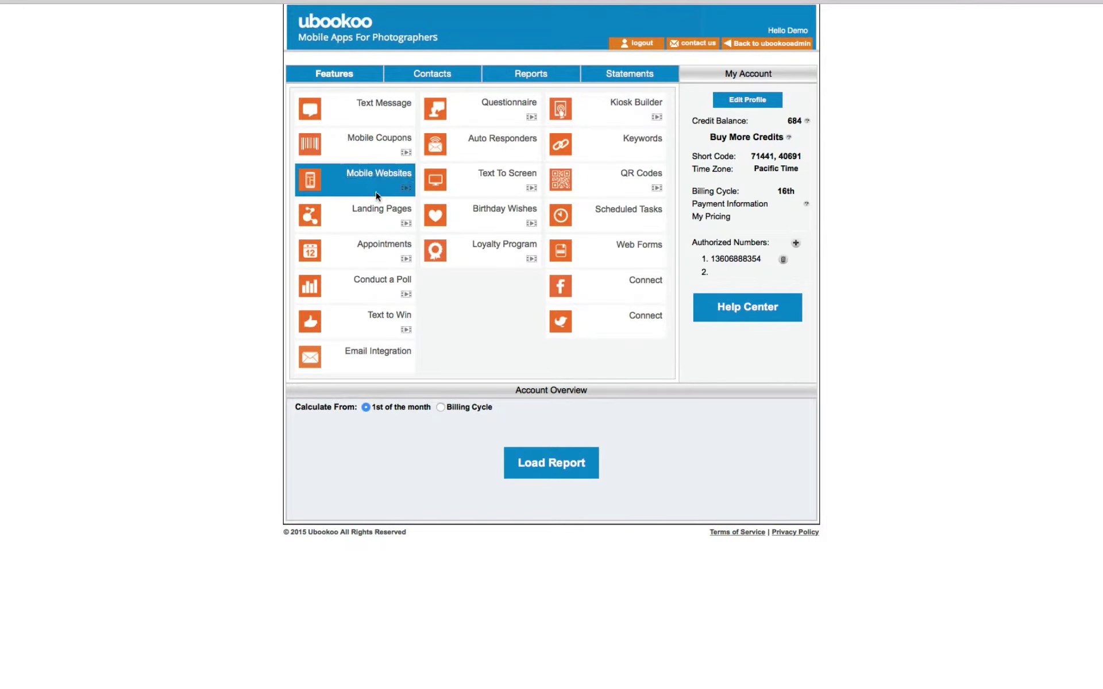
click(379, 143)
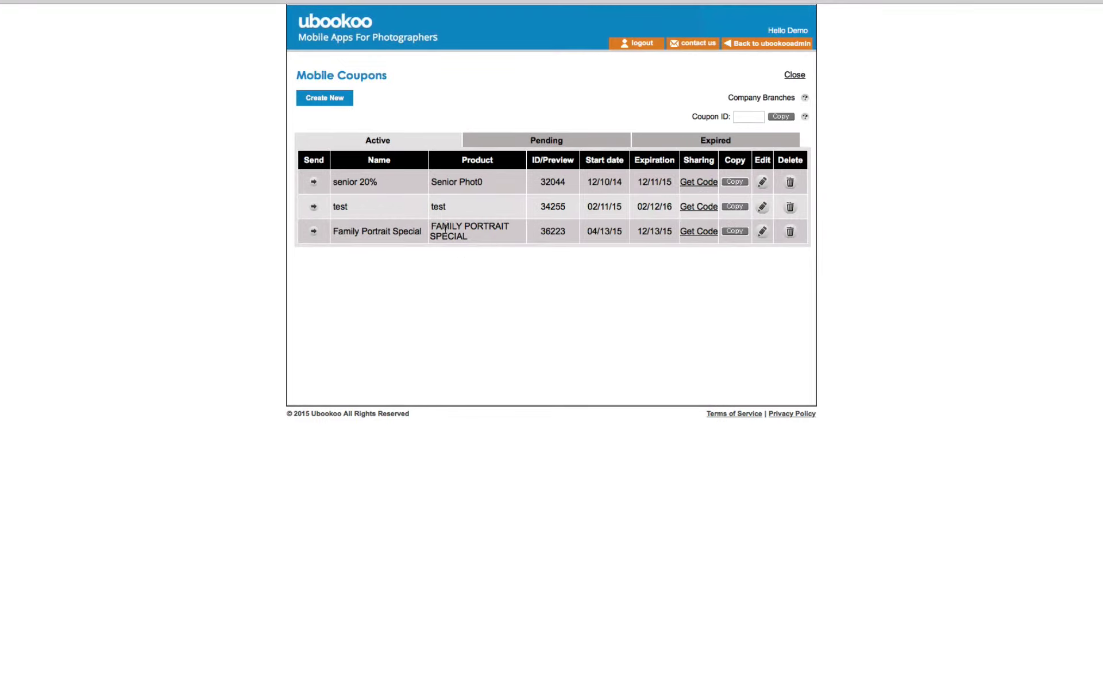
mouse_move(551, 230)
click(339, 24)
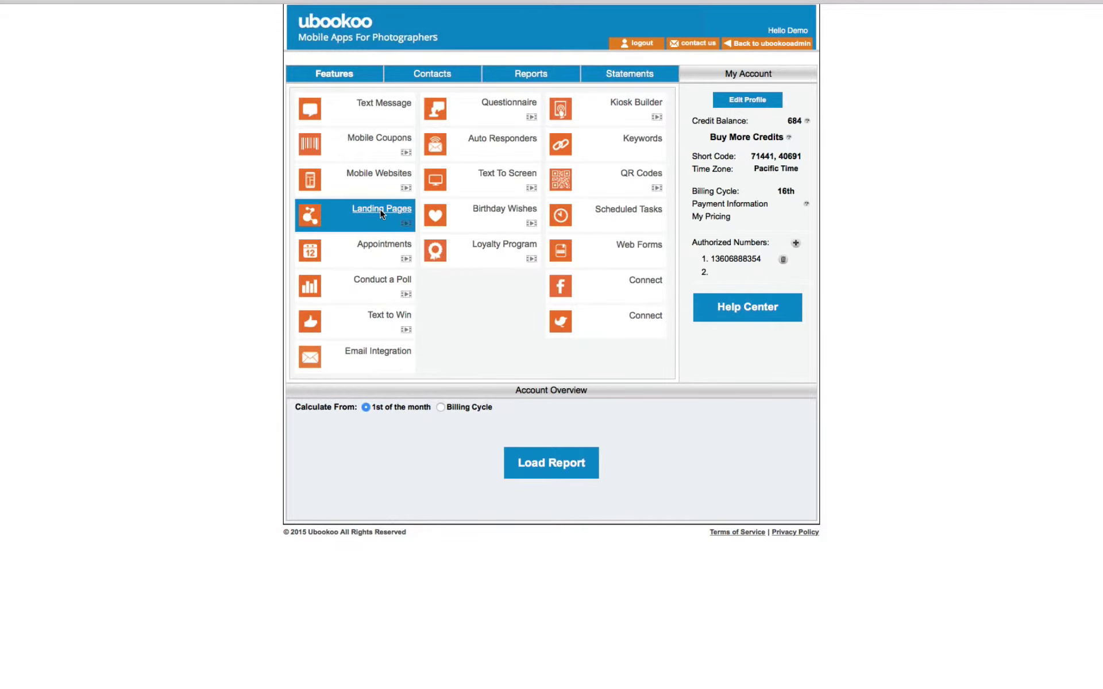
click(380, 212)
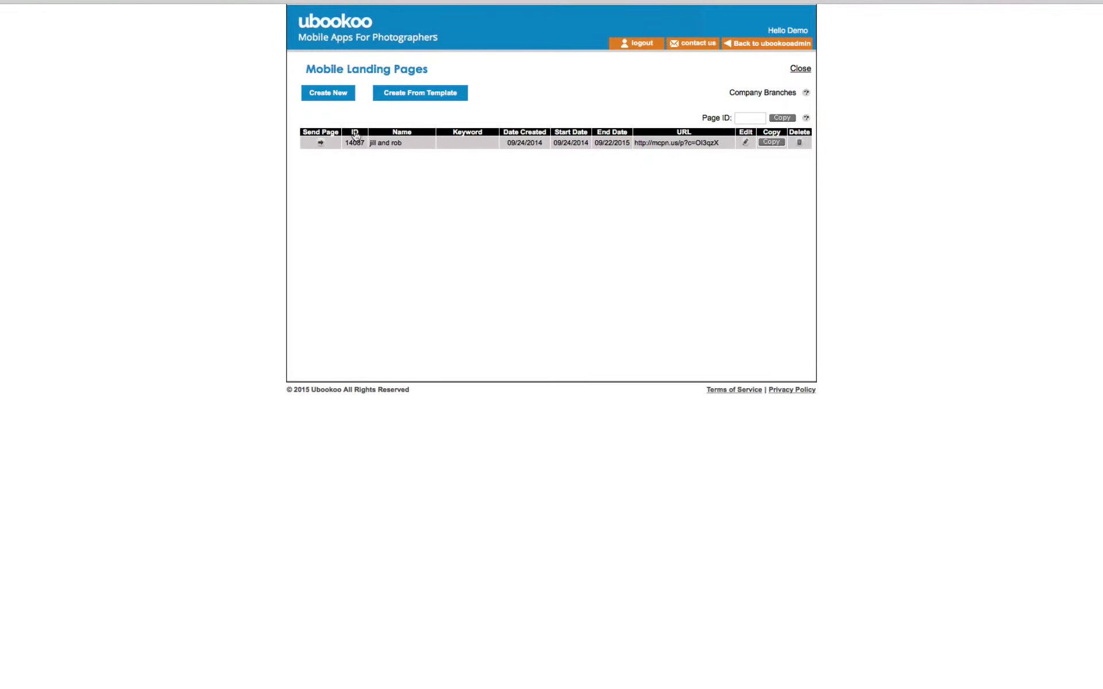
click(409, 95)
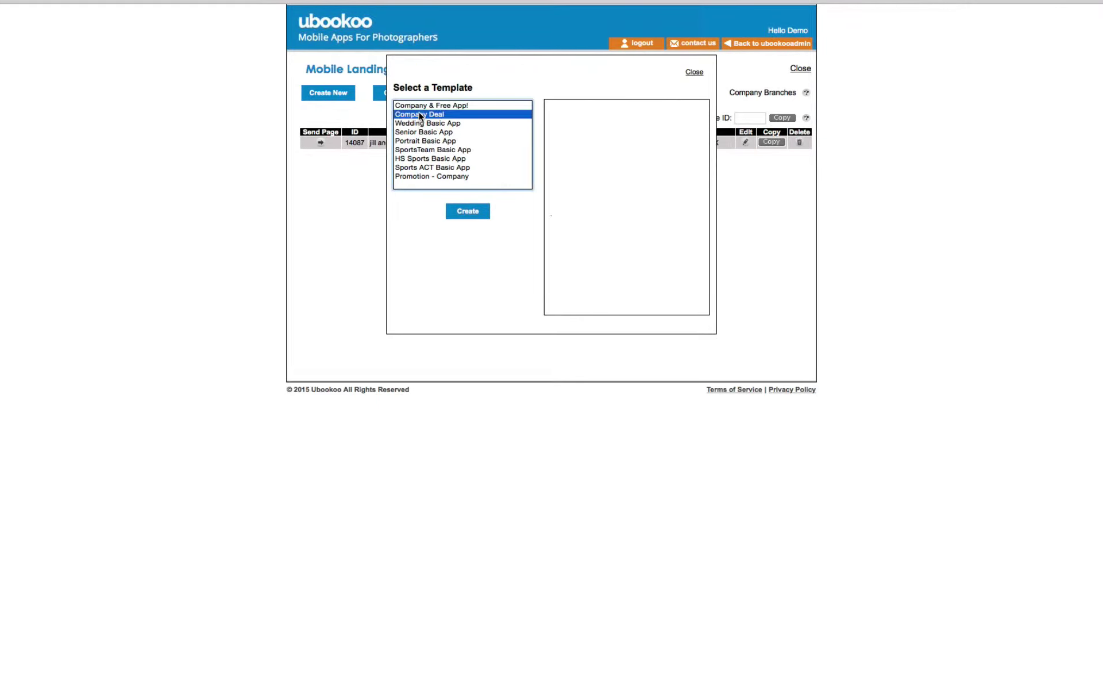
click(420, 115)
double_click(420, 115)
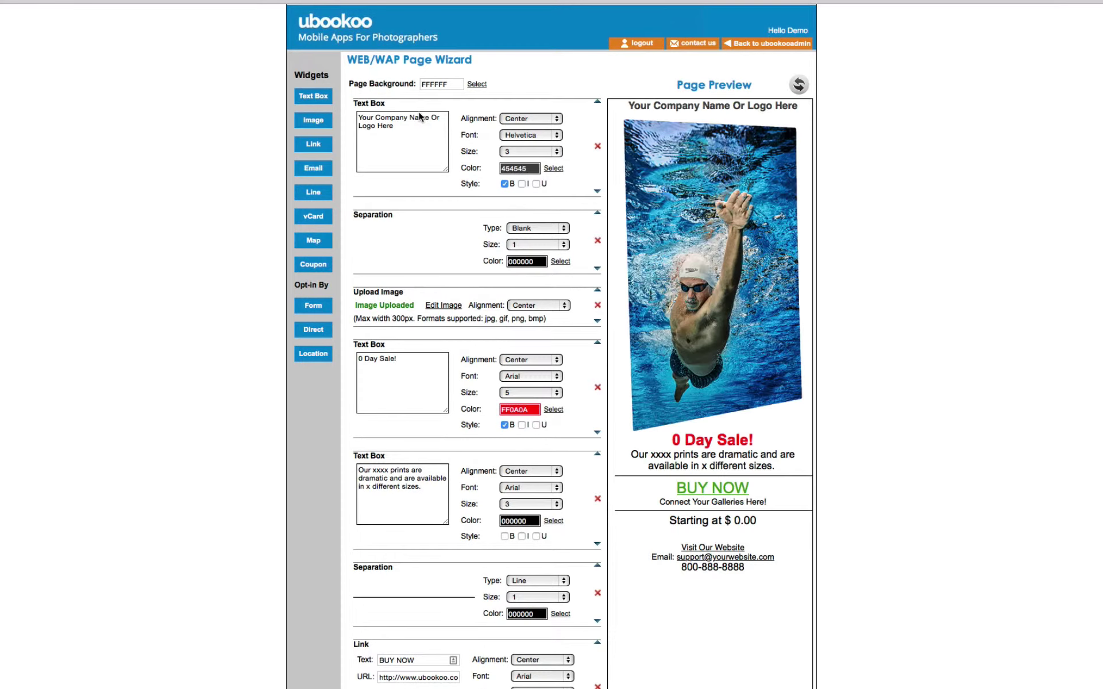
click(333, 29)
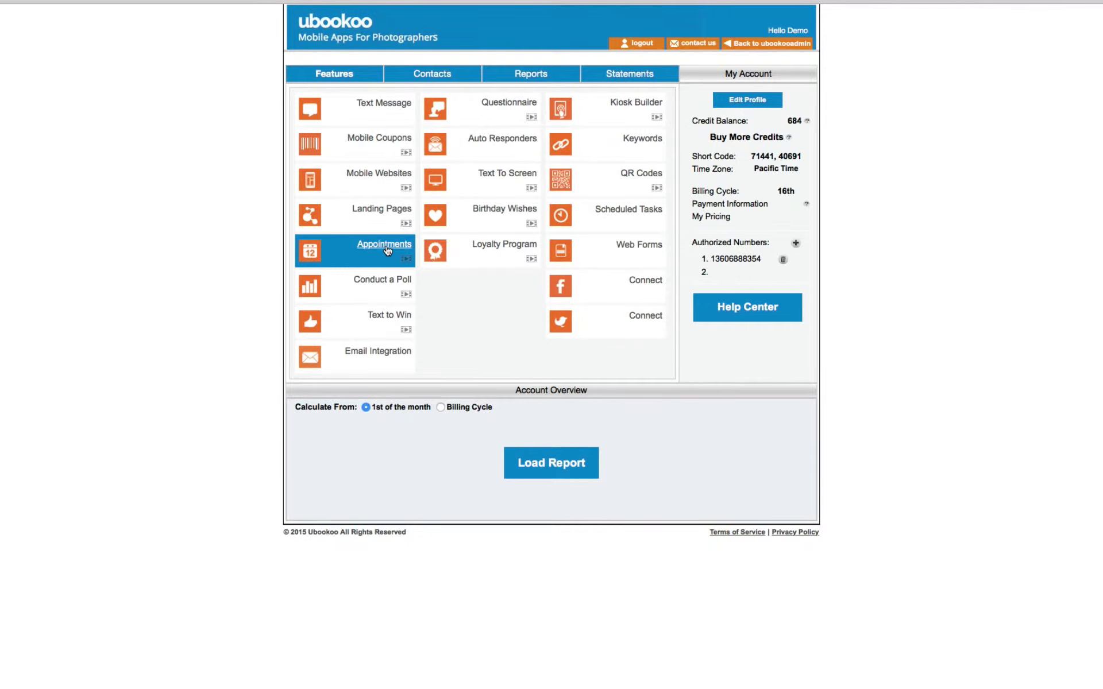
click(386, 250)
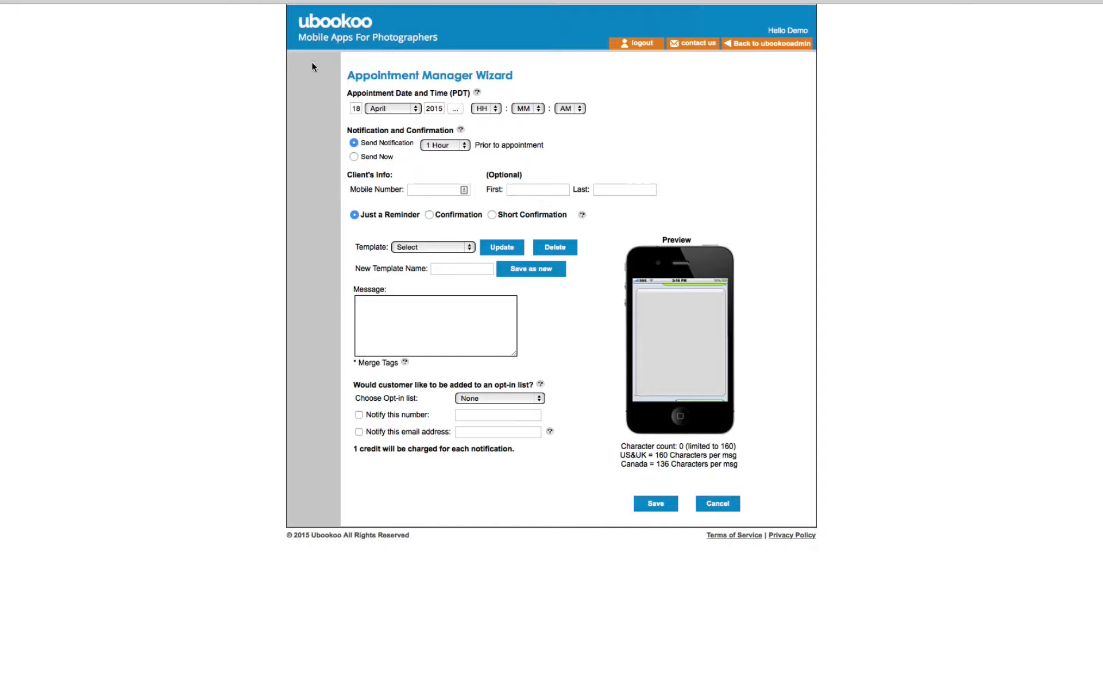
click(319, 24)
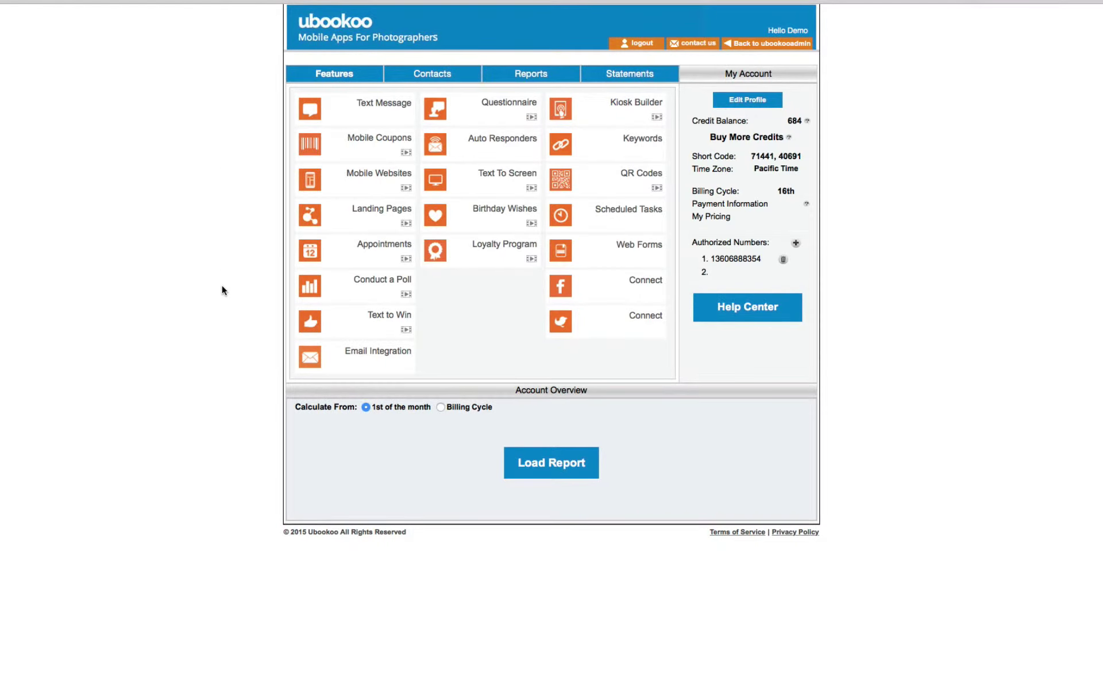
View the empty Polls list and blank new-poll form, then return to the dashboard.
click(369, 284)
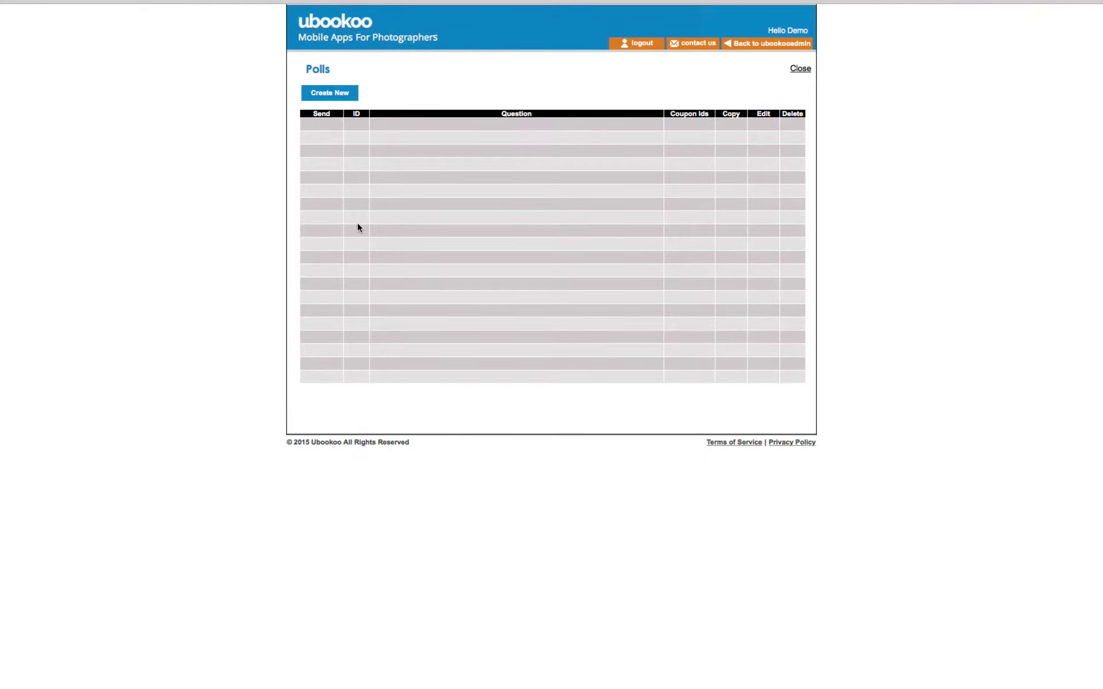
click(334, 94)
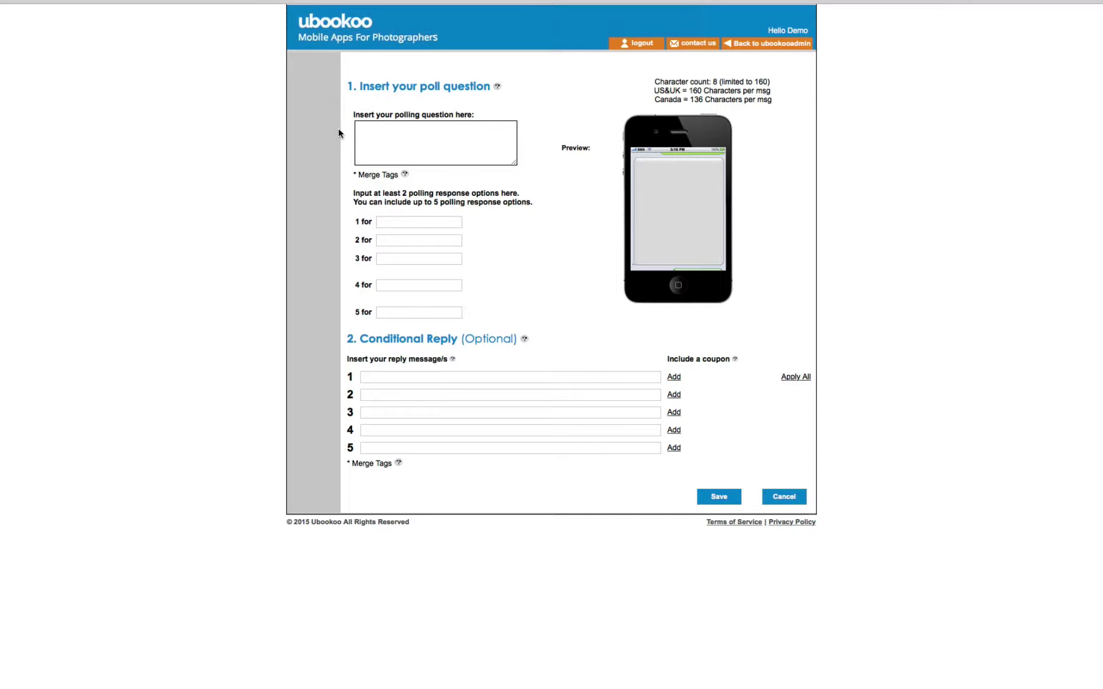
click(336, 17)
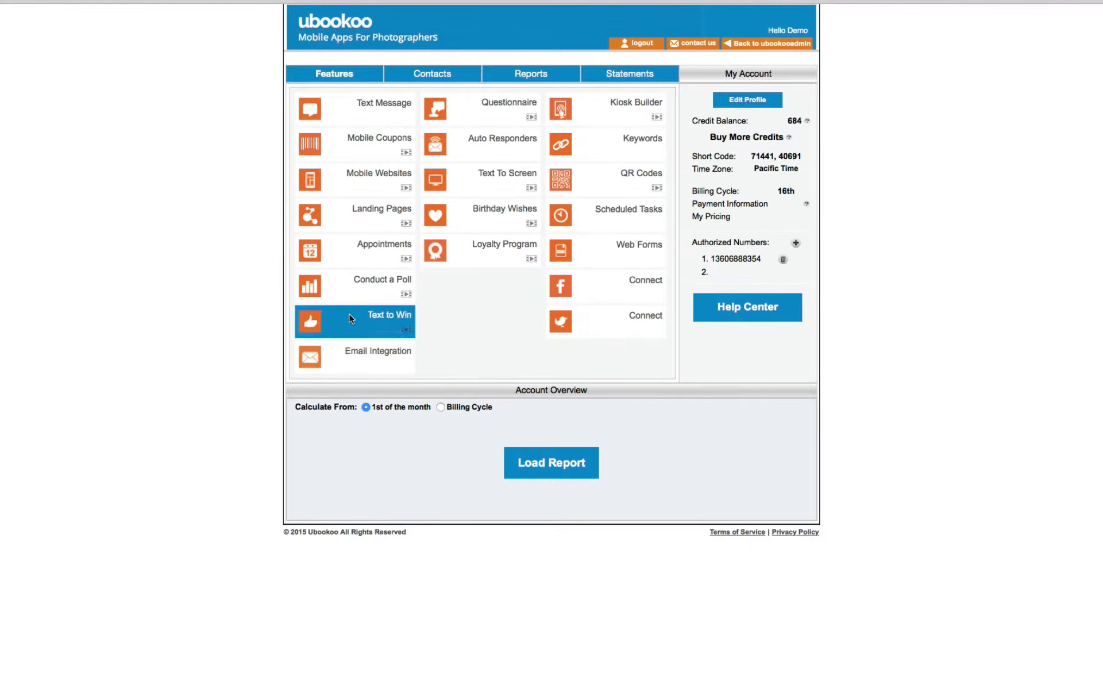
View the Text to Win sweepstakes list and blank wizard, then return to the dashboard.
click(379, 319)
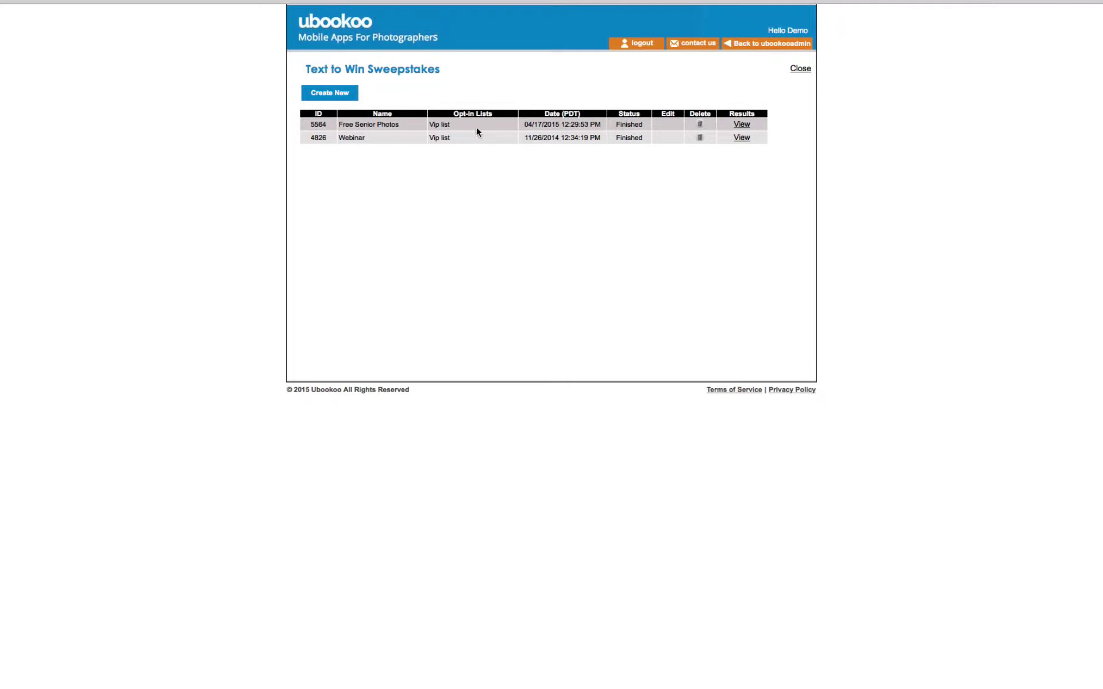
click(341, 93)
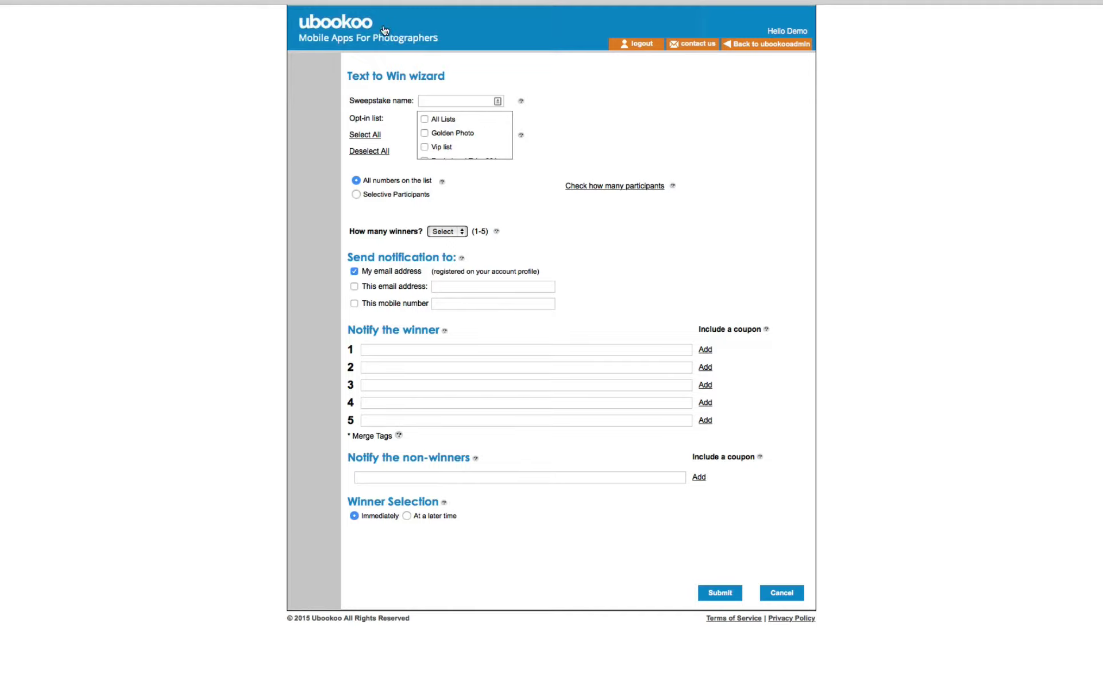
click(330, 26)
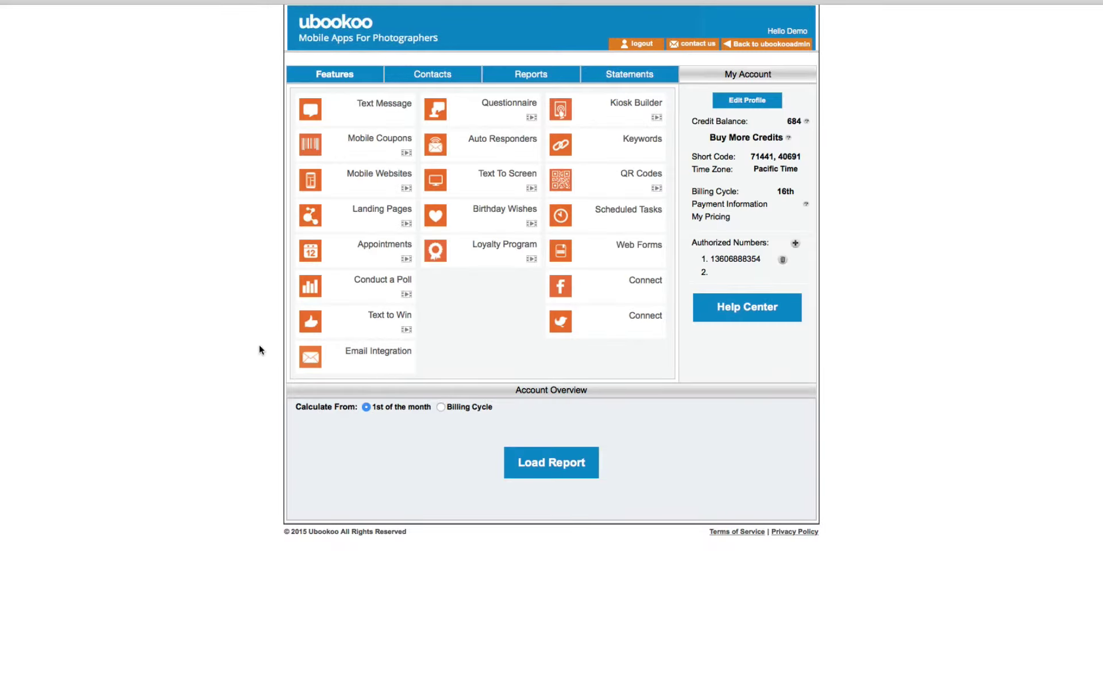
Open Email Integration and scroll through the unconfigured MailChimp, AWeber and other connections.
click(377, 357)
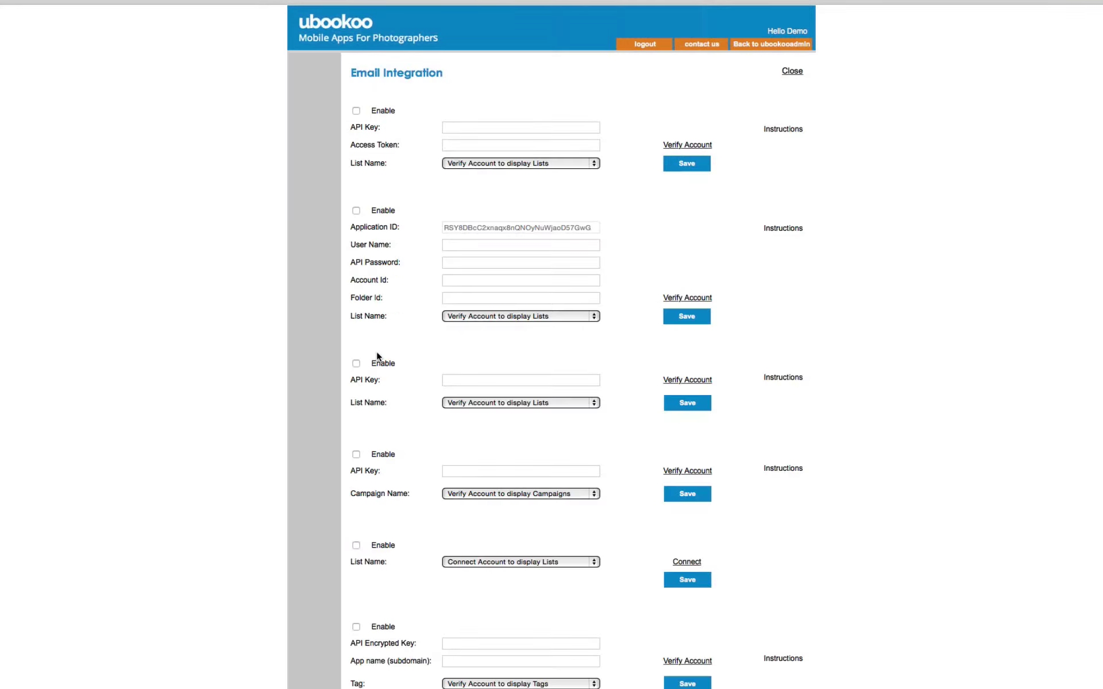
scroll(366, 367, down, 2)
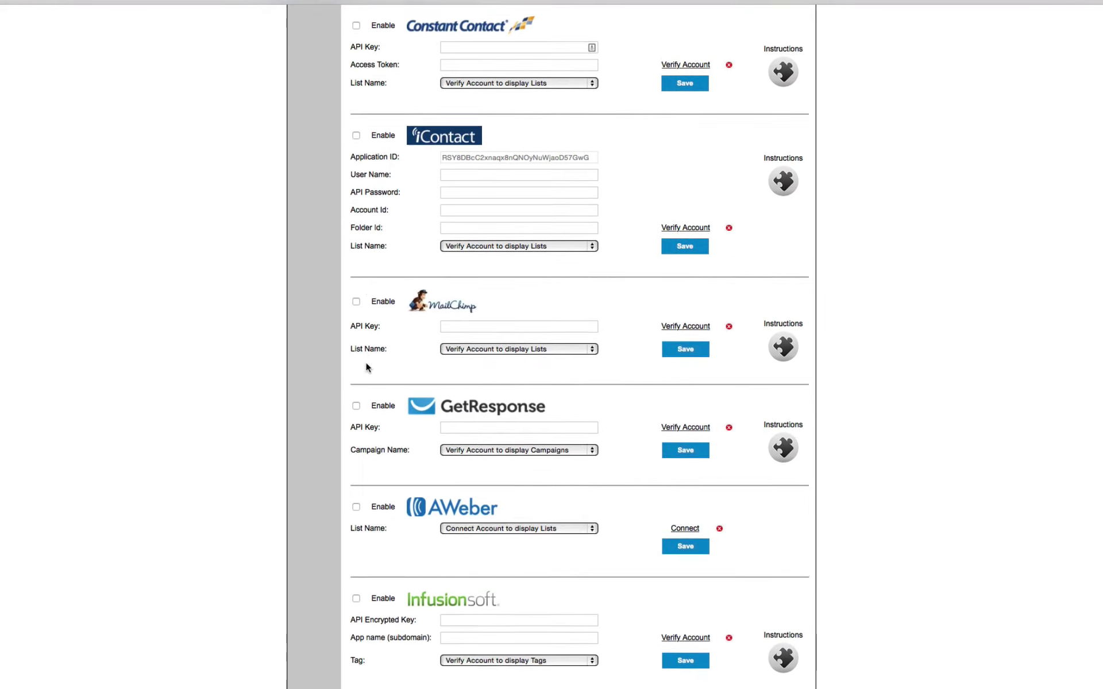
scroll(365, 362, up, 2)
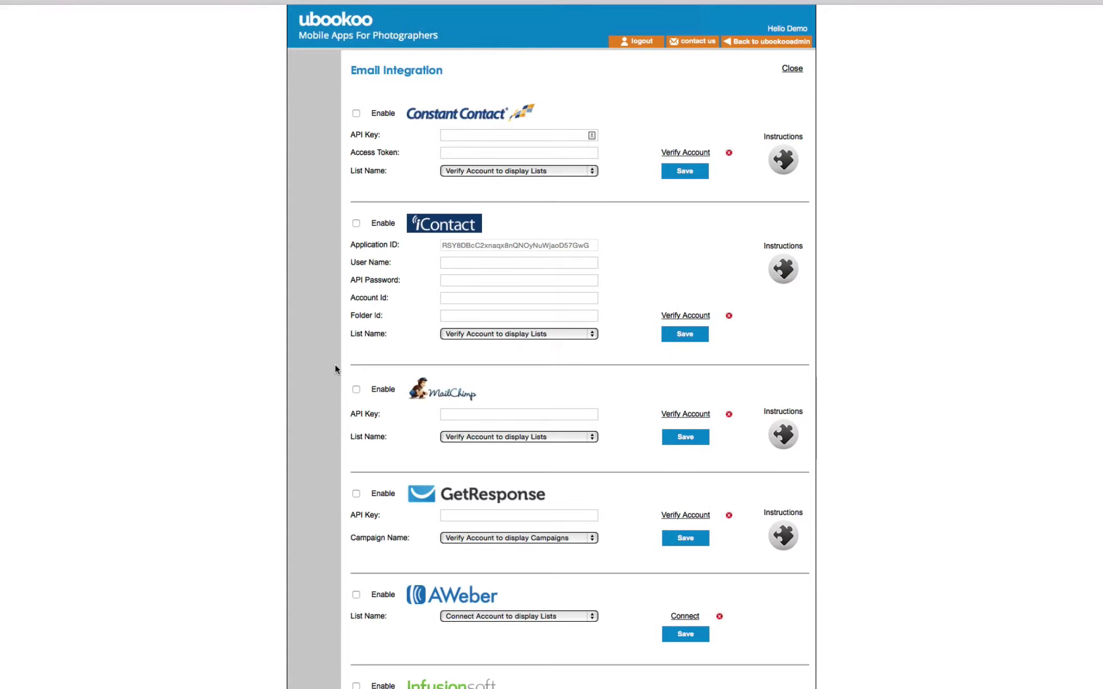
View the empty Questionnaires list and blank new-question form, then return to the dashboard.
click(333, 22)
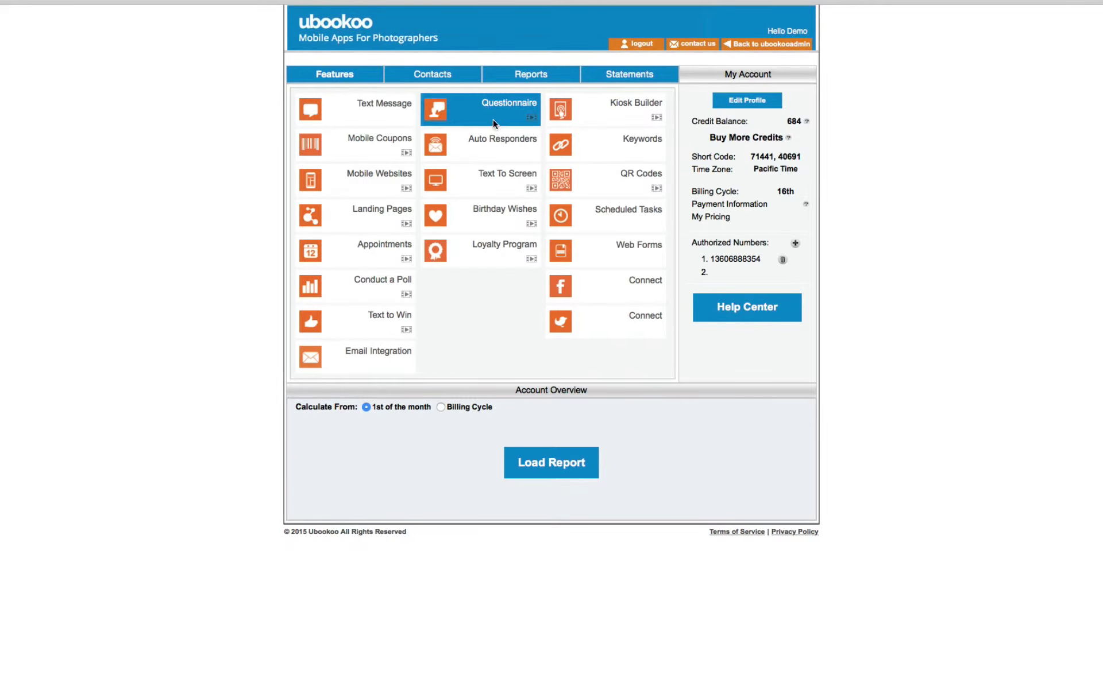
click(508, 107)
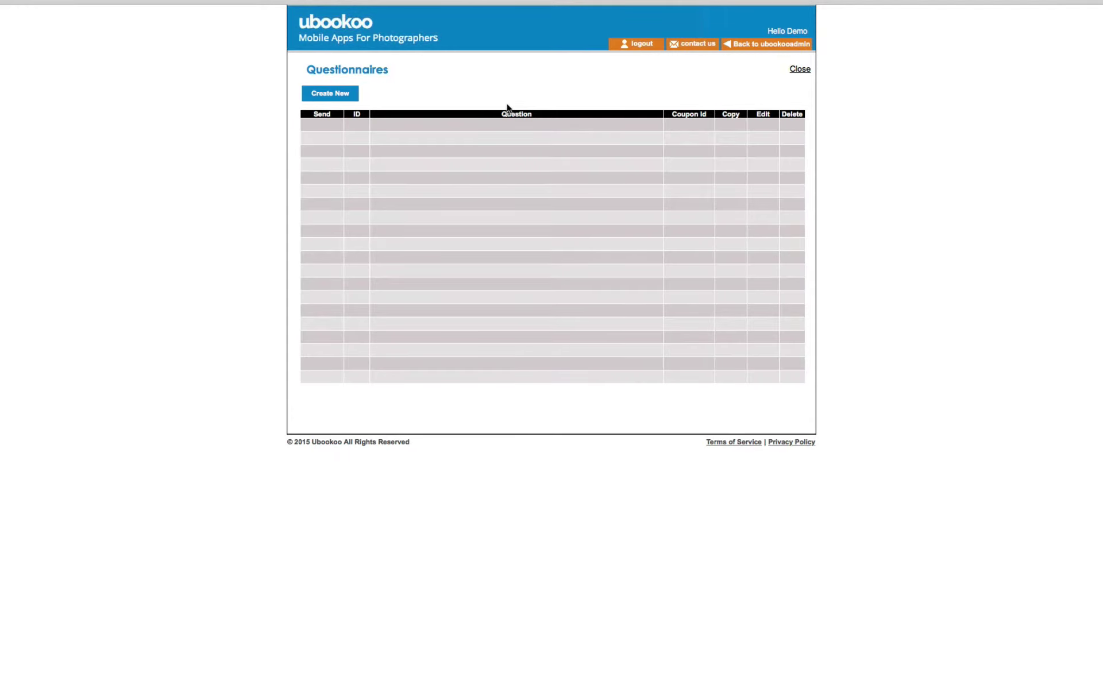
click(348, 93)
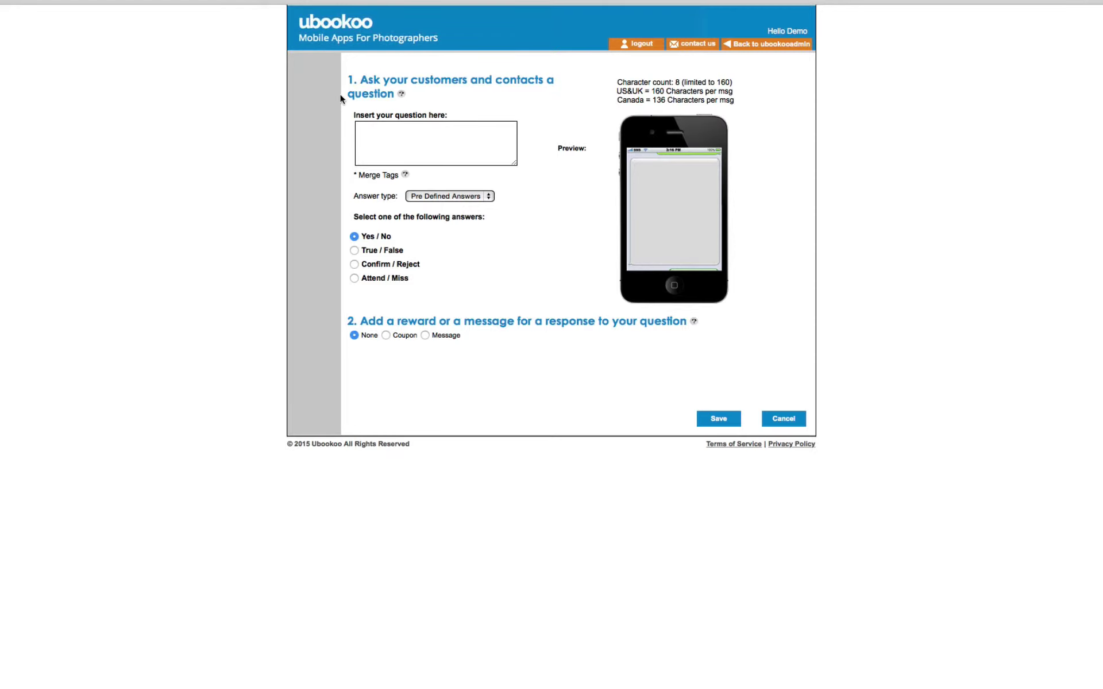
click(349, 30)
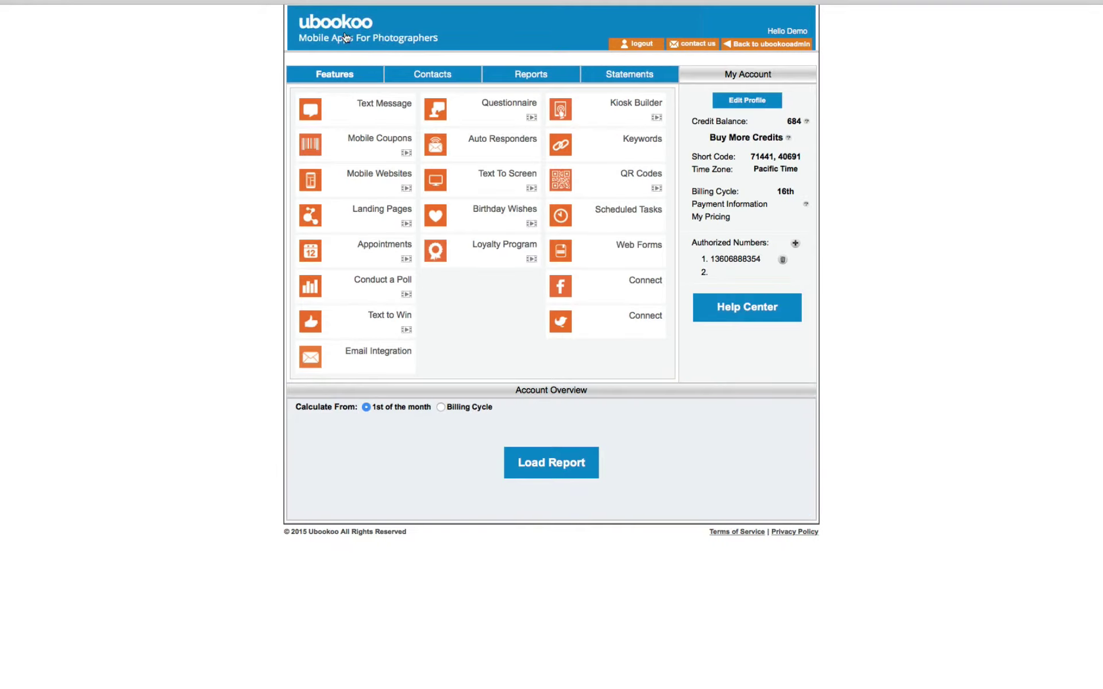
click(501, 139)
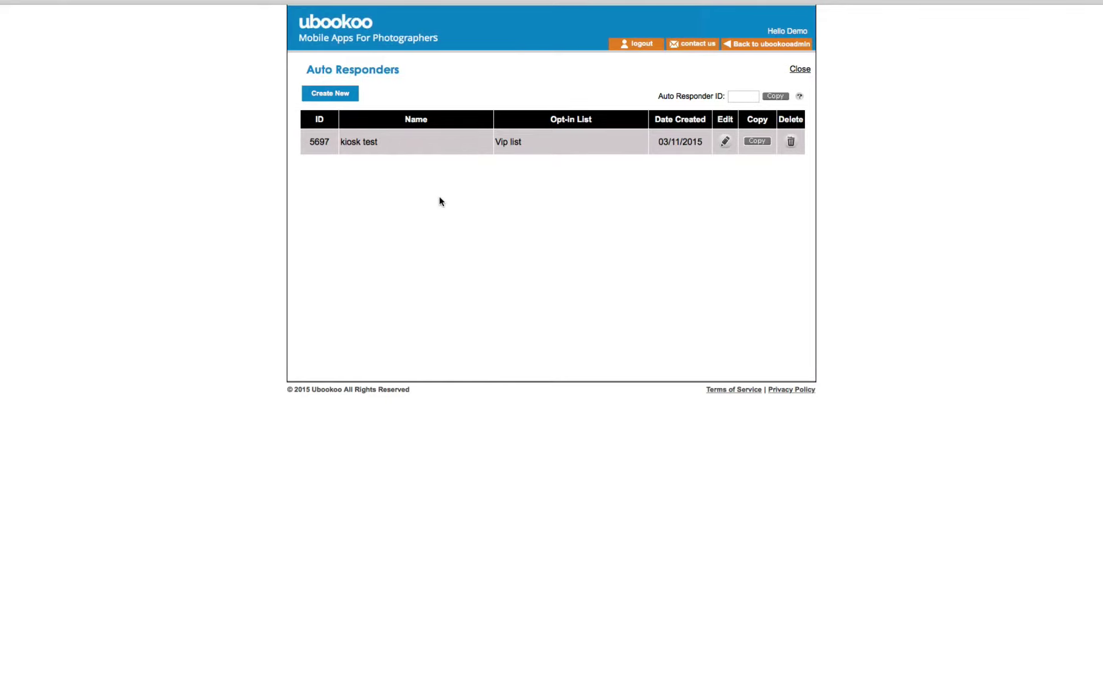
click(338, 95)
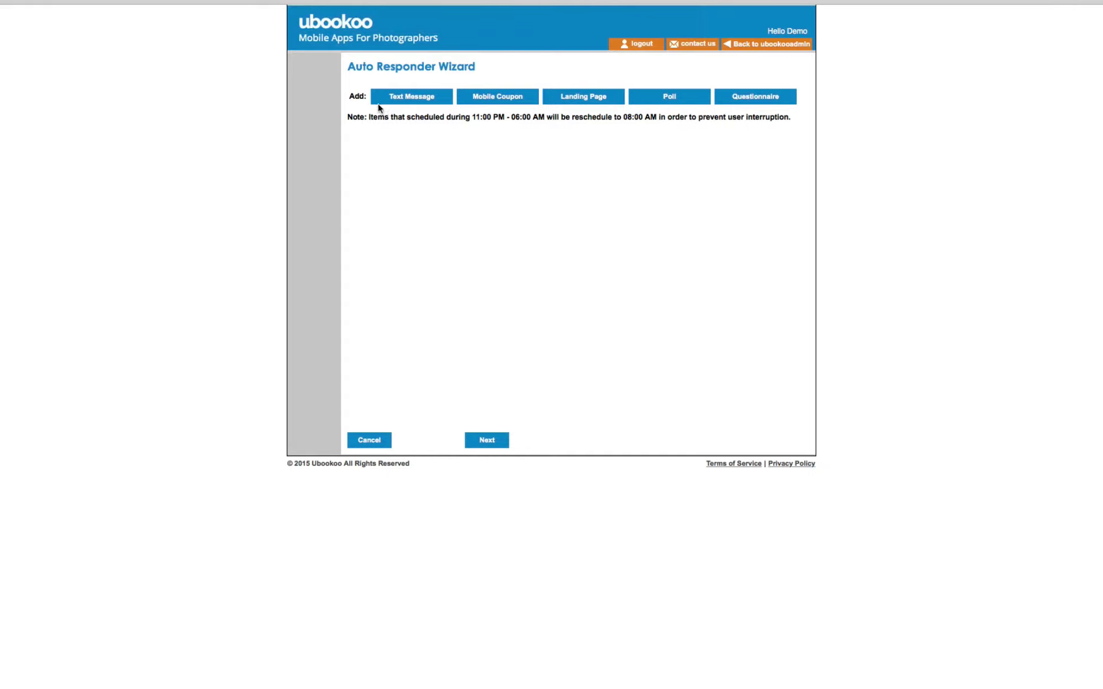
click(395, 98)
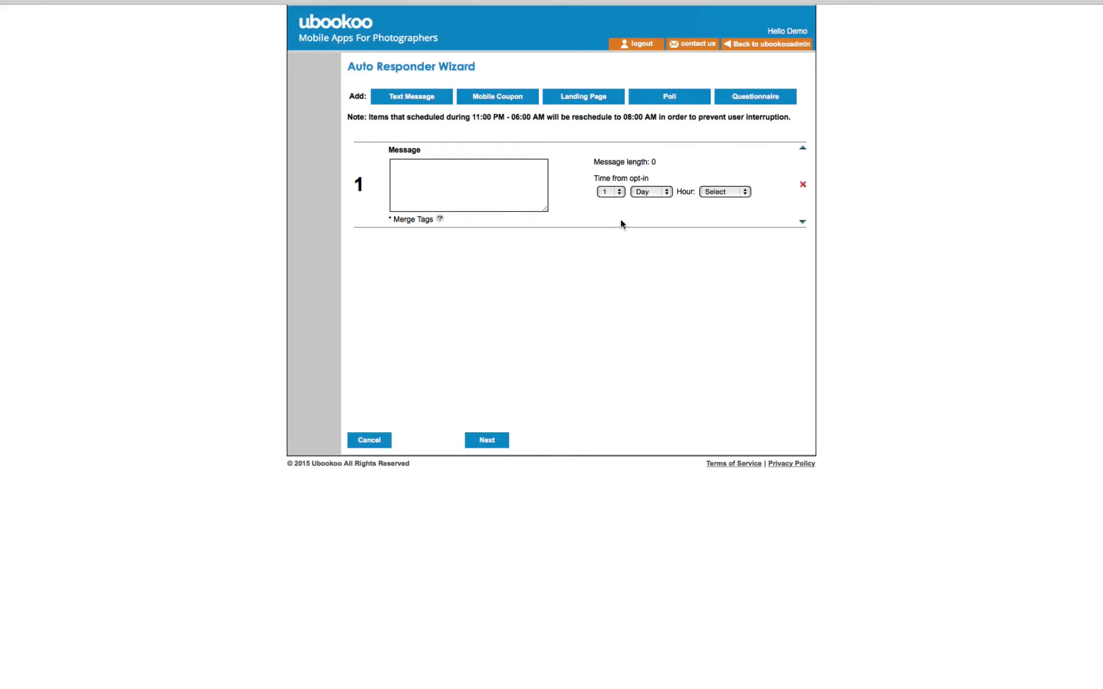
click(668, 193)
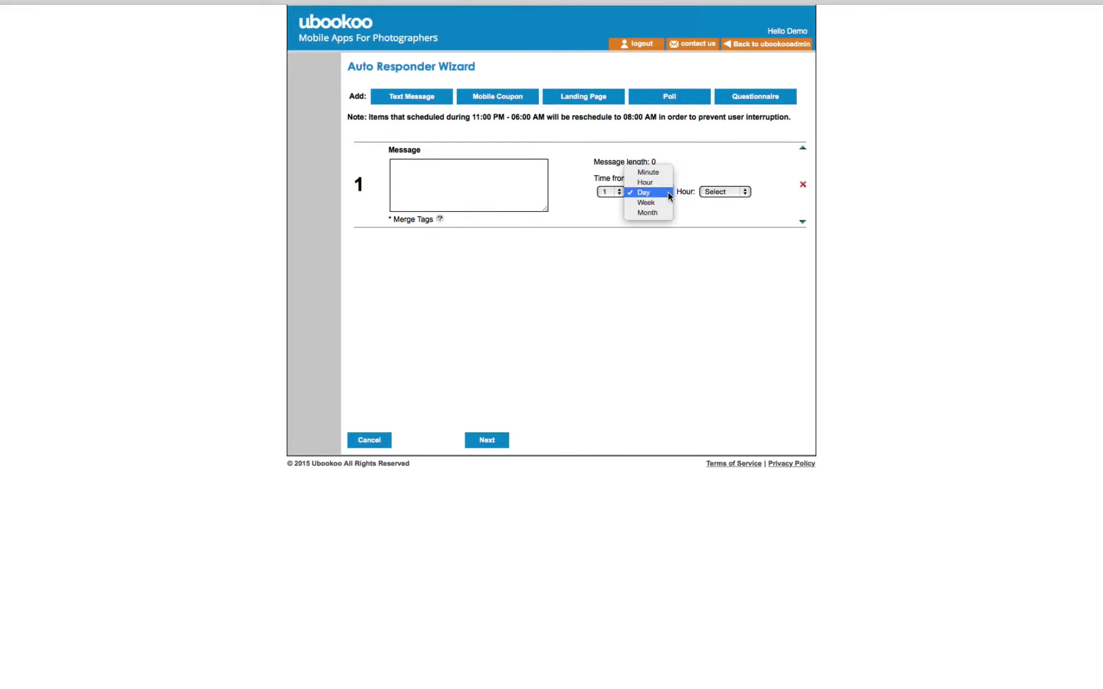
click(668, 193)
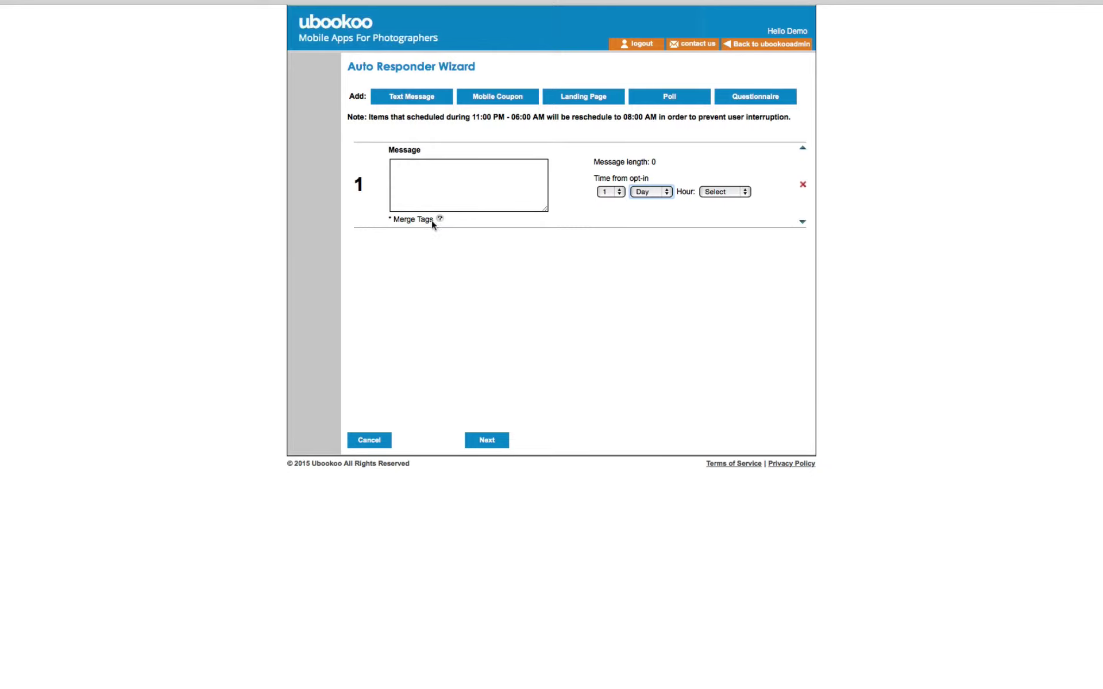
Go from the dashboard to the Text To Screen list and start a new display.
click(352, 17)
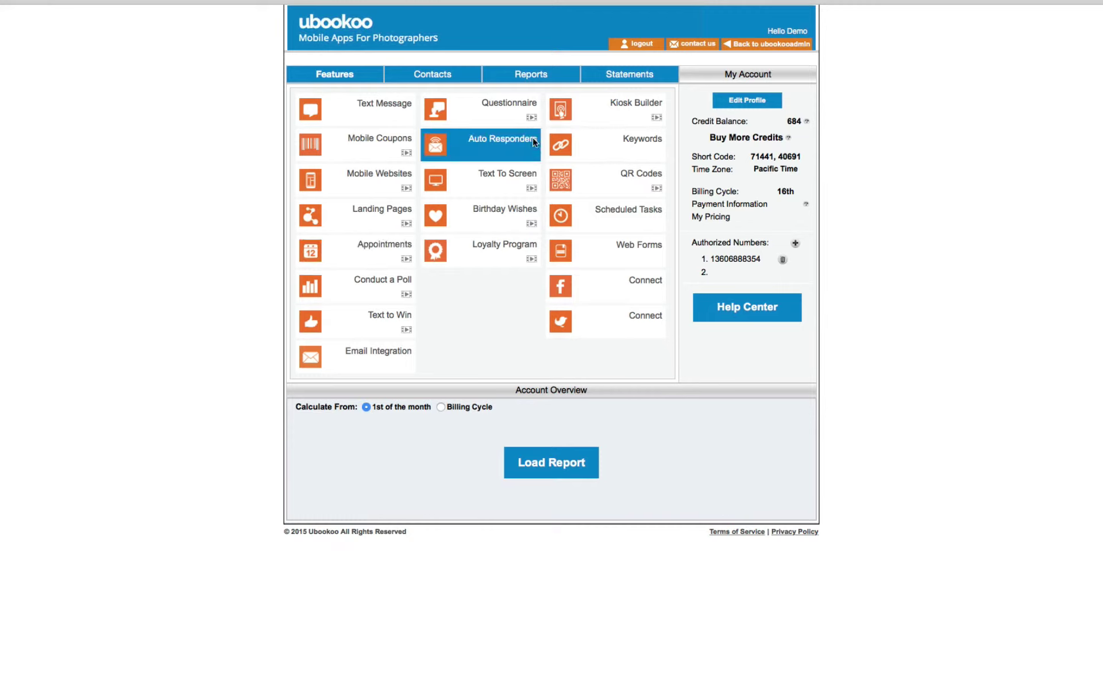
click(503, 181)
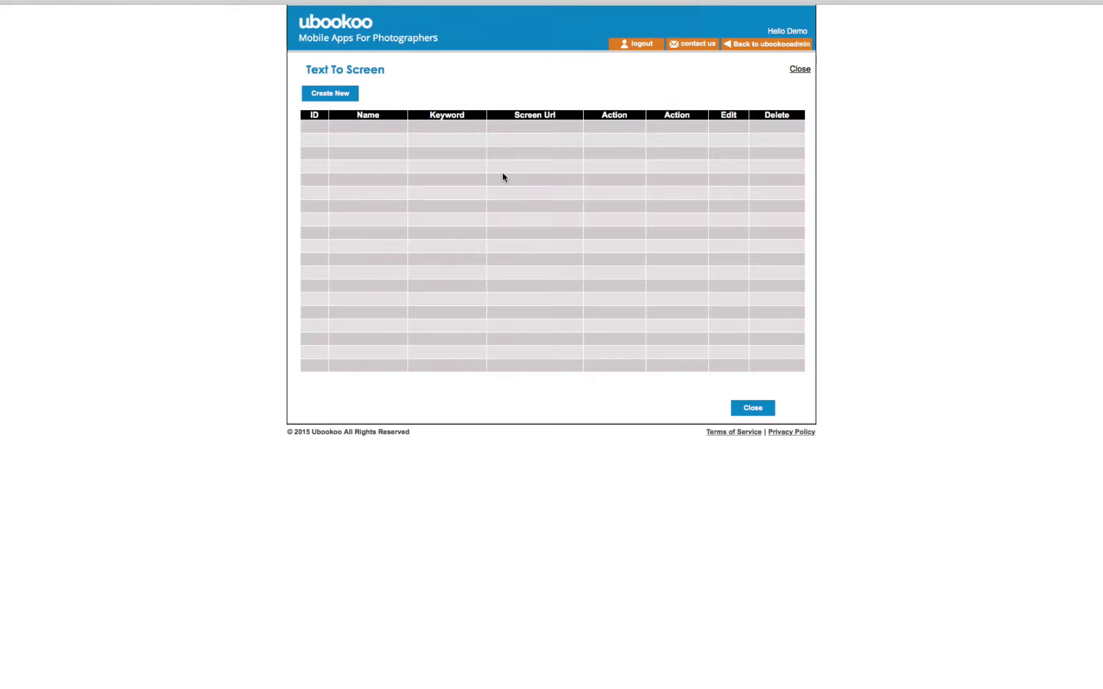
click(331, 94)
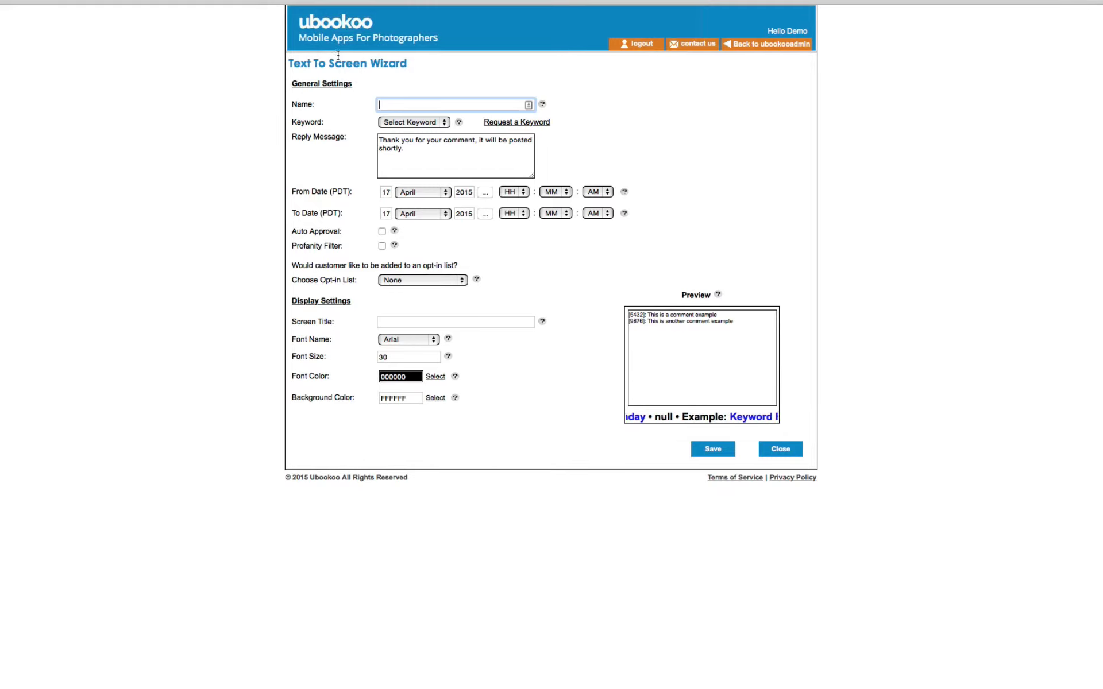
View a new Birthday Wishes form and its opt-in lists, then return to the dashboard.
click(330, 26)
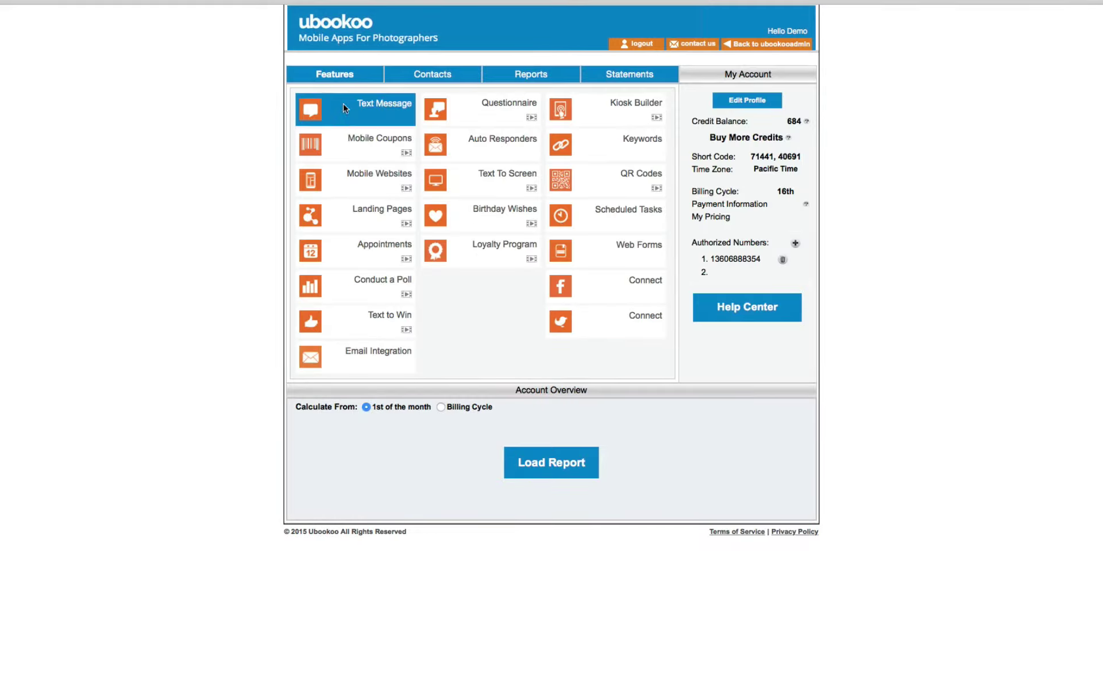
click(503, 217)
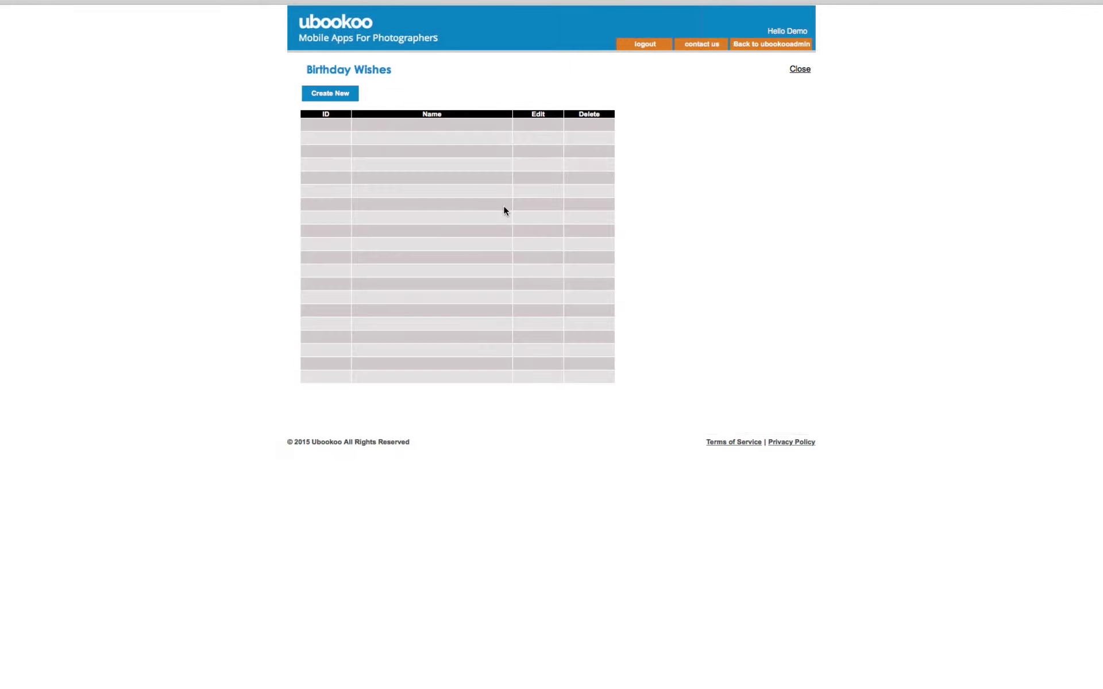
click(339, 93)
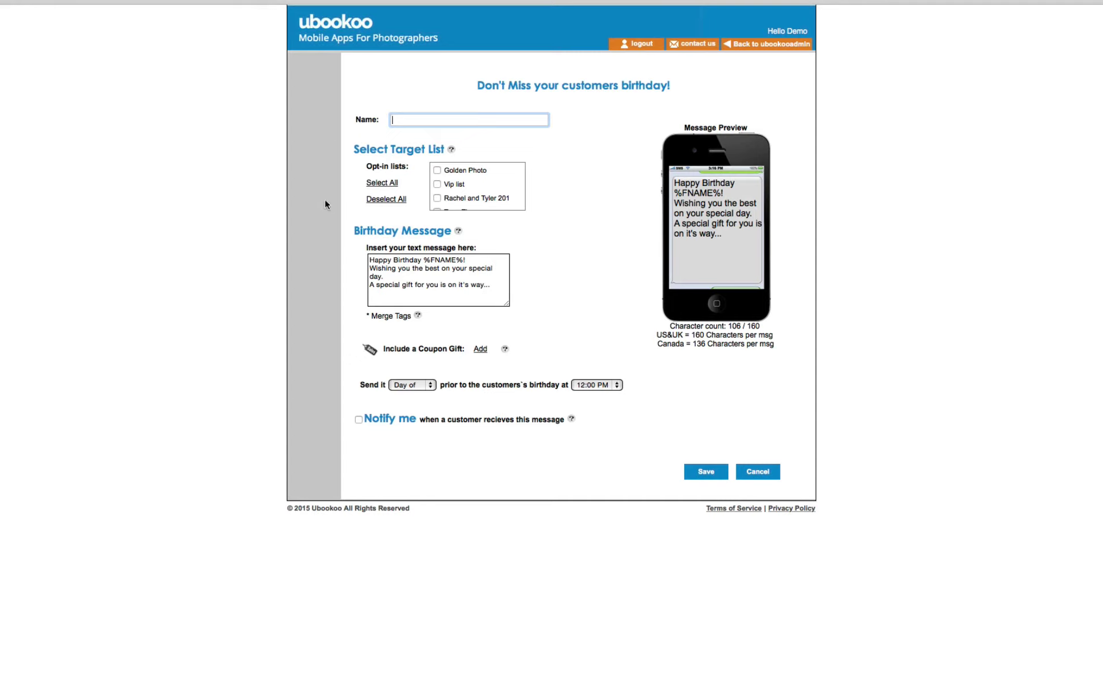
scroll(495, 202, down, 1)
scroll(495, 203, down, 5)
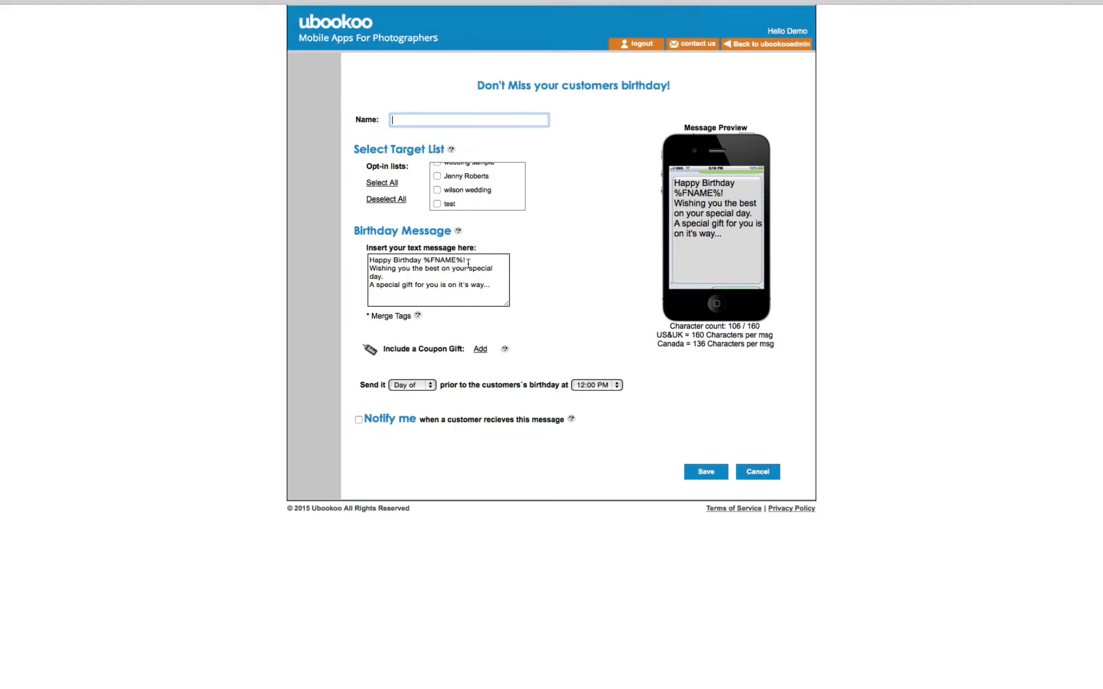
click(333, 23)
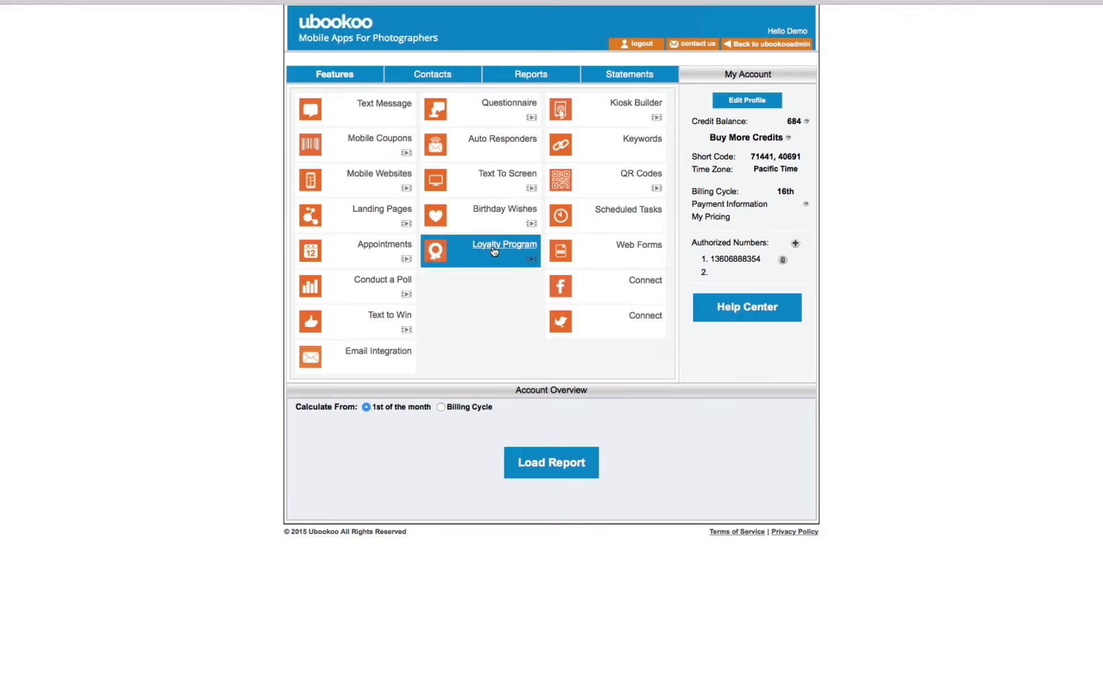
Open the Loyalty Program page from its dashboard tile.
click(493, 249)
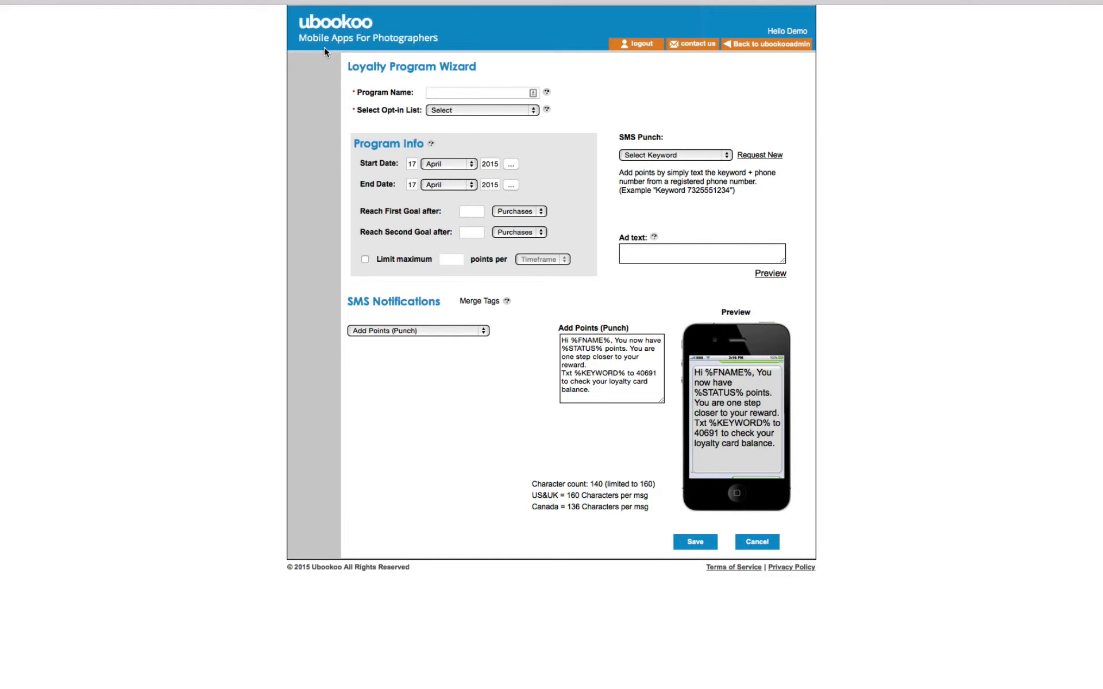
Open the Test kiosk in Kiosk Builder and preview its Join The Program keypad screen.
click(323, 24)
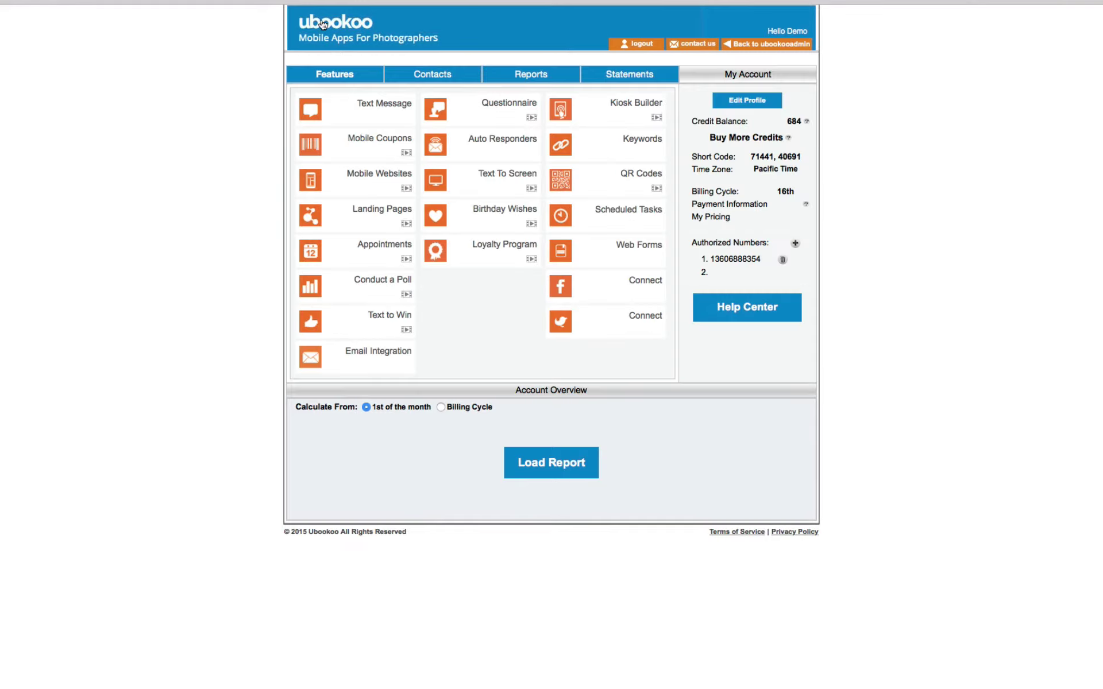
click(638, 106)
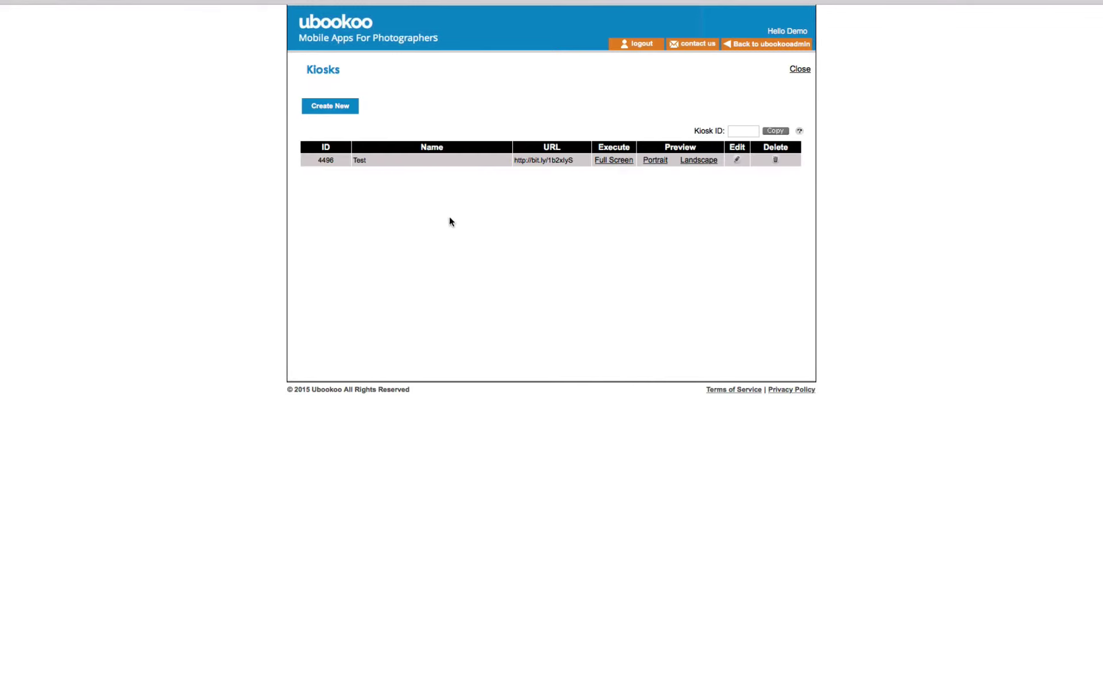
click(735, 159)
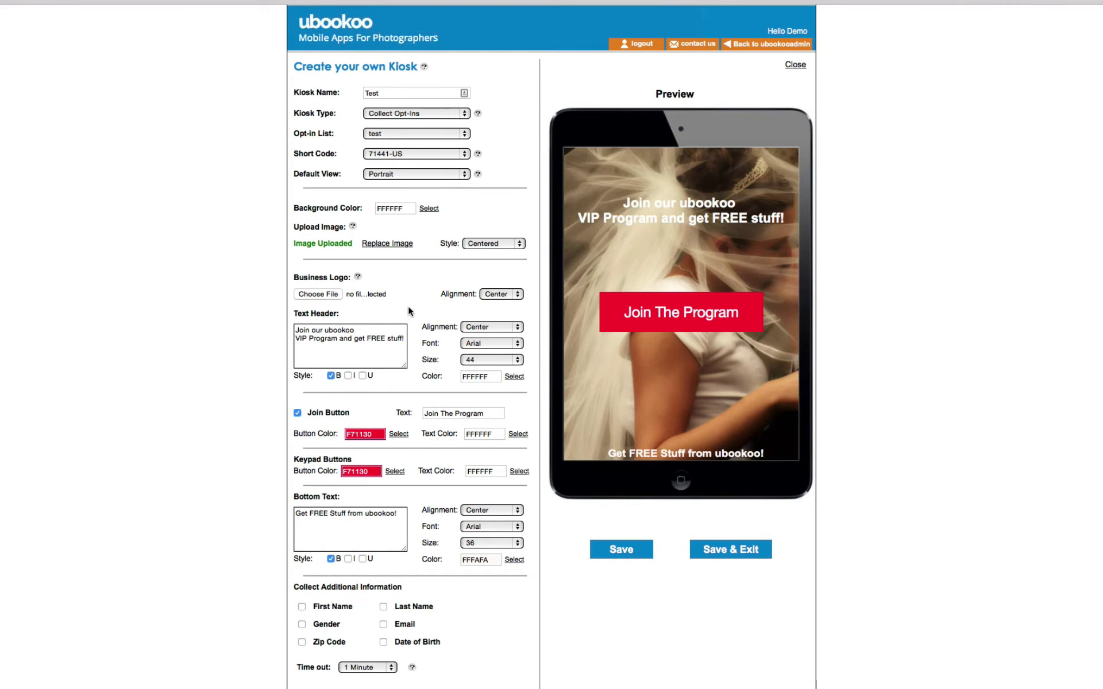
click(629, 314)
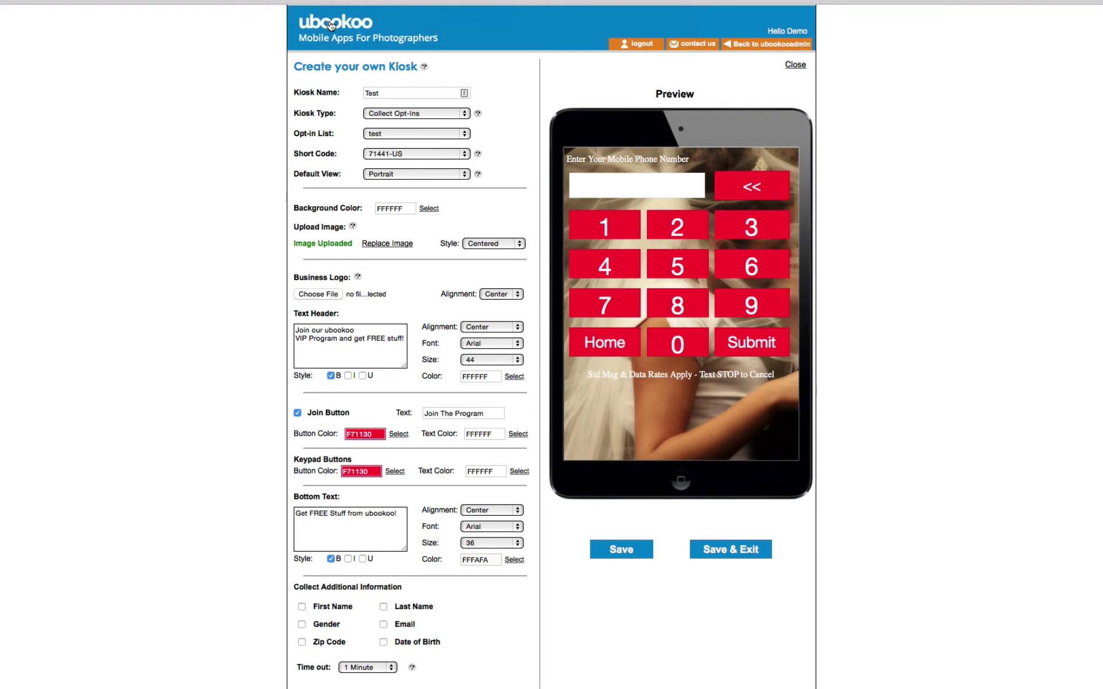
Go from the Features dashboard to the Keywords page of leased custom keywords.
click(330, 25)
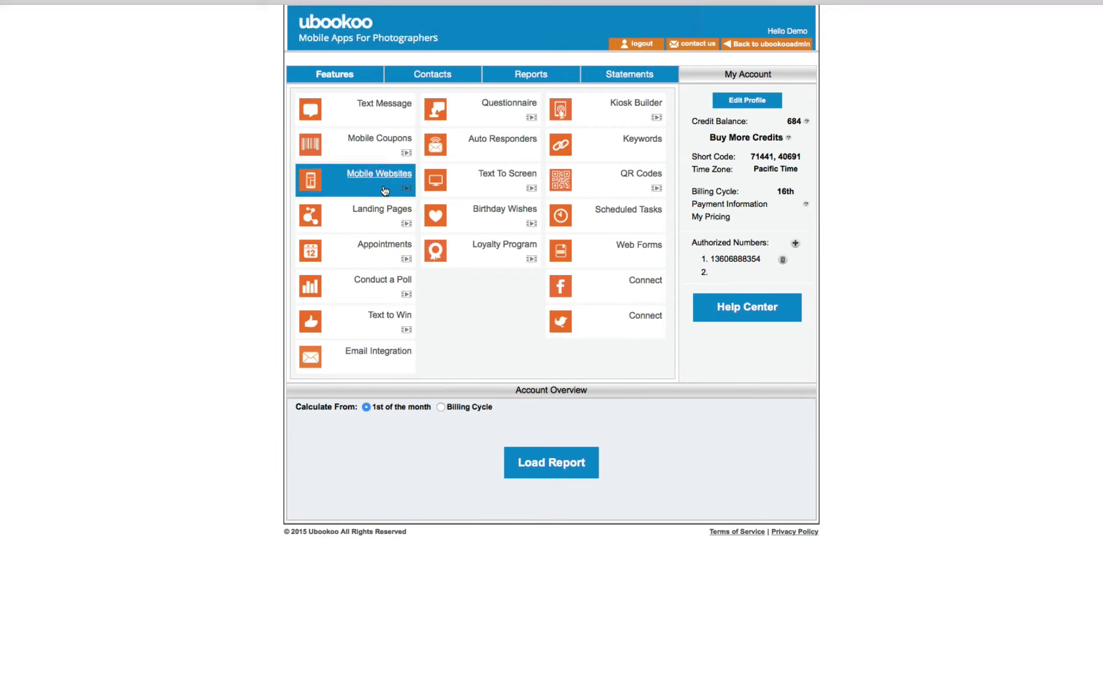
click(633, 143)
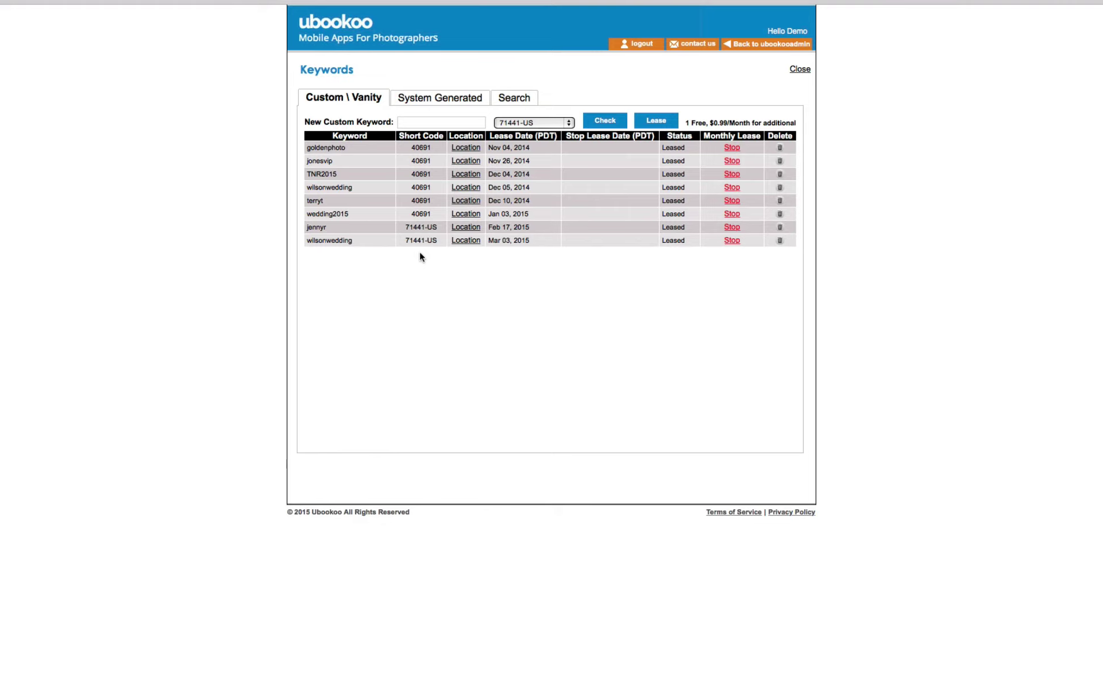
Generate a Medium SMS Message QR code with the message 'win now'.
click(341, 24)
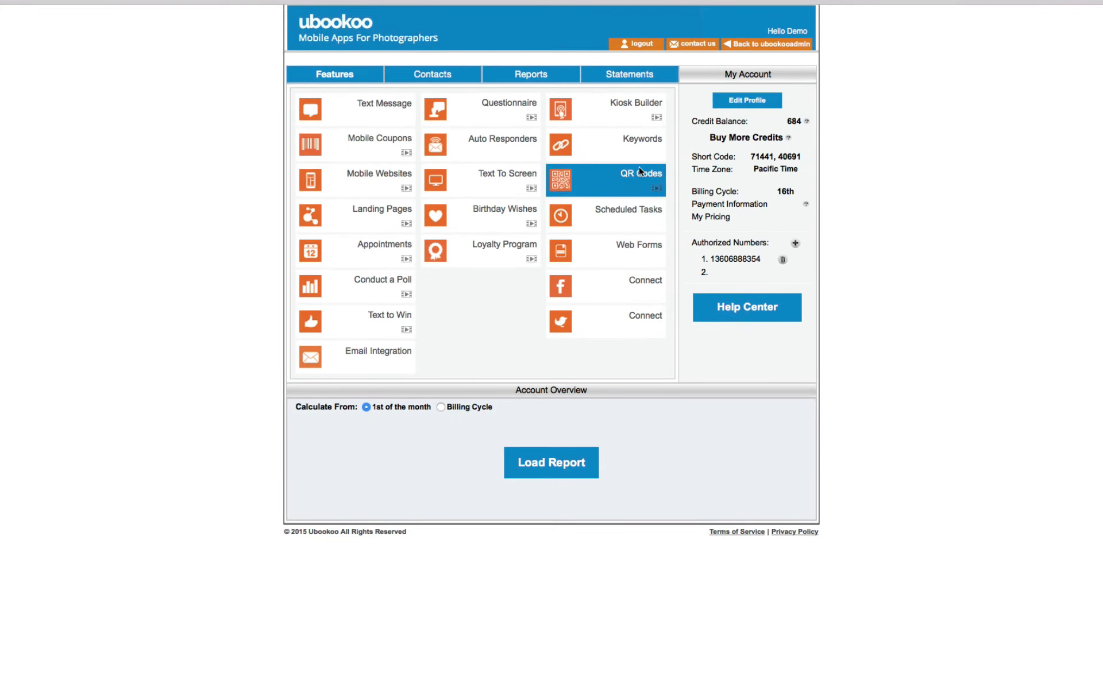
double_click(640, 239)
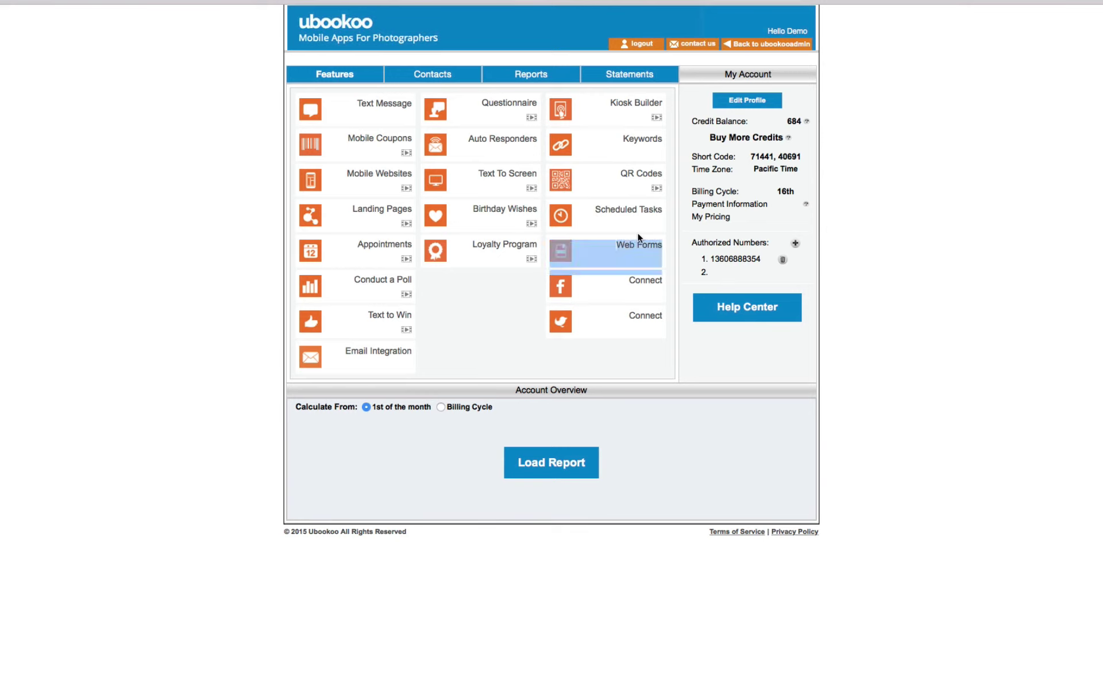
click(640, 173)
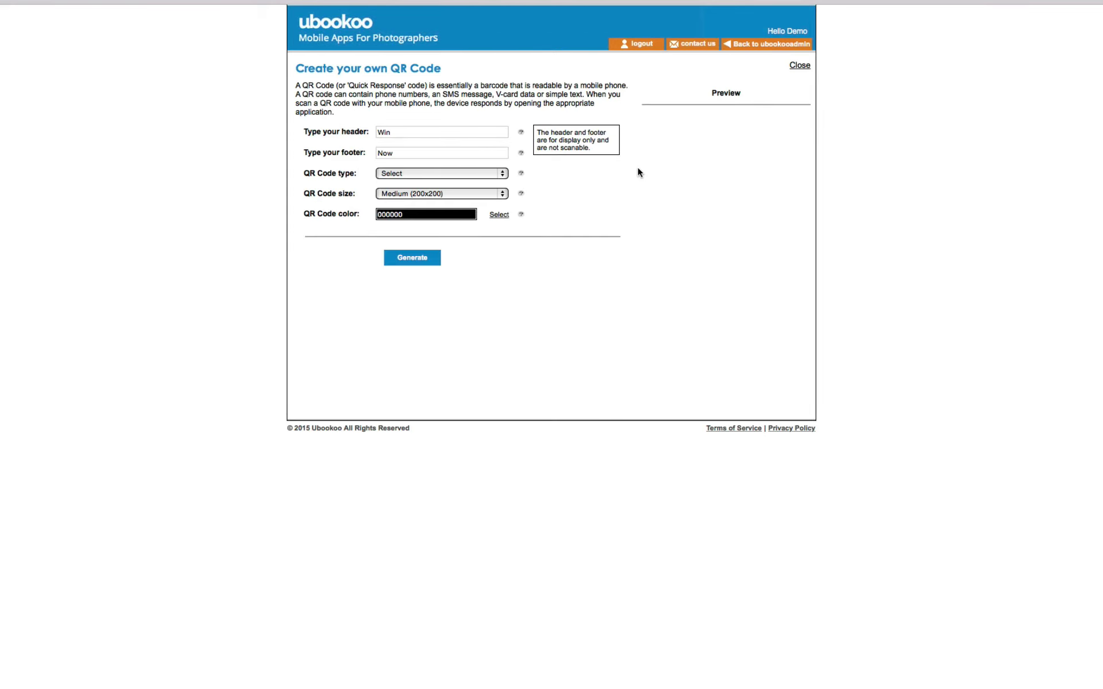
click(418, 173)
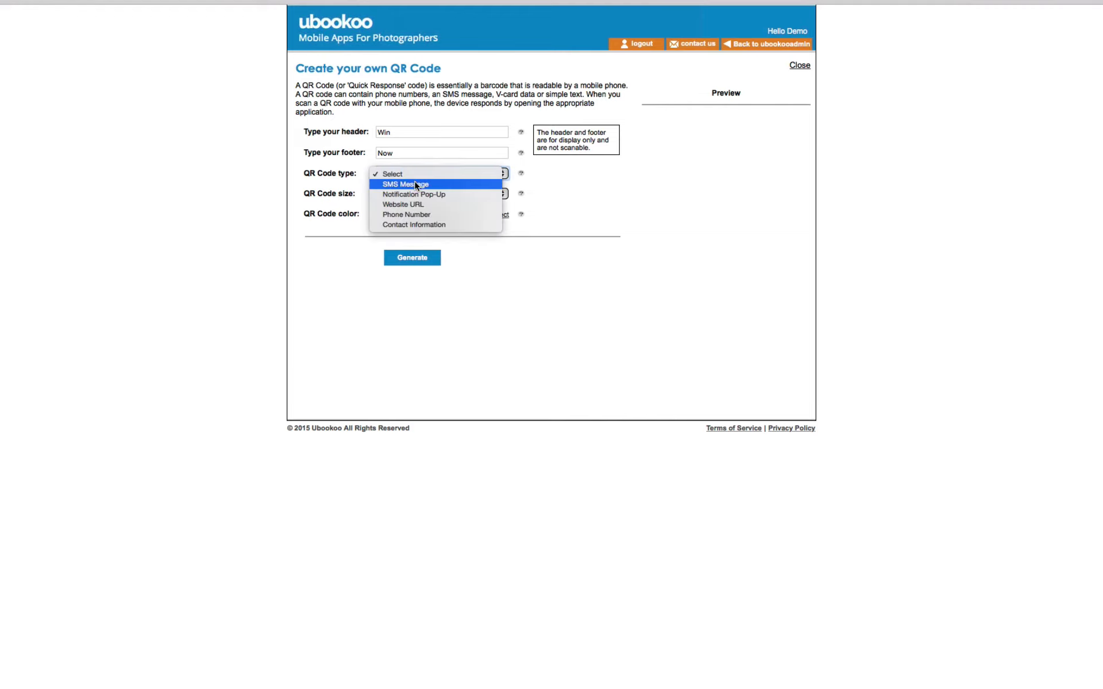
click(415, 183)
click(408, 297)
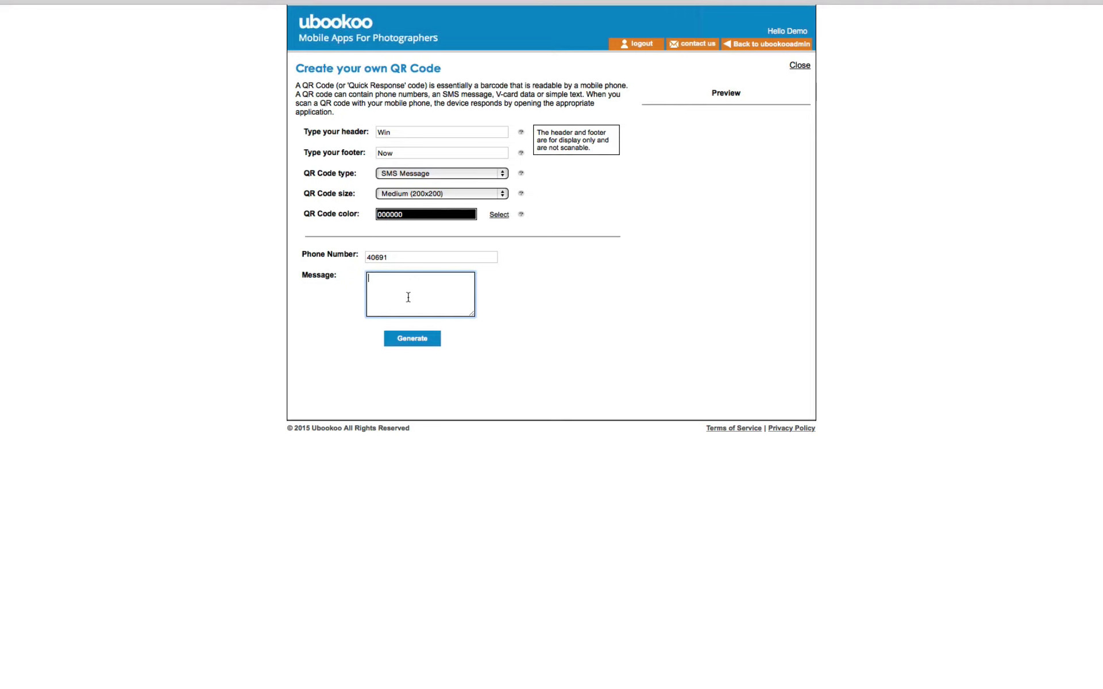
text(win now)
click(410, 338)
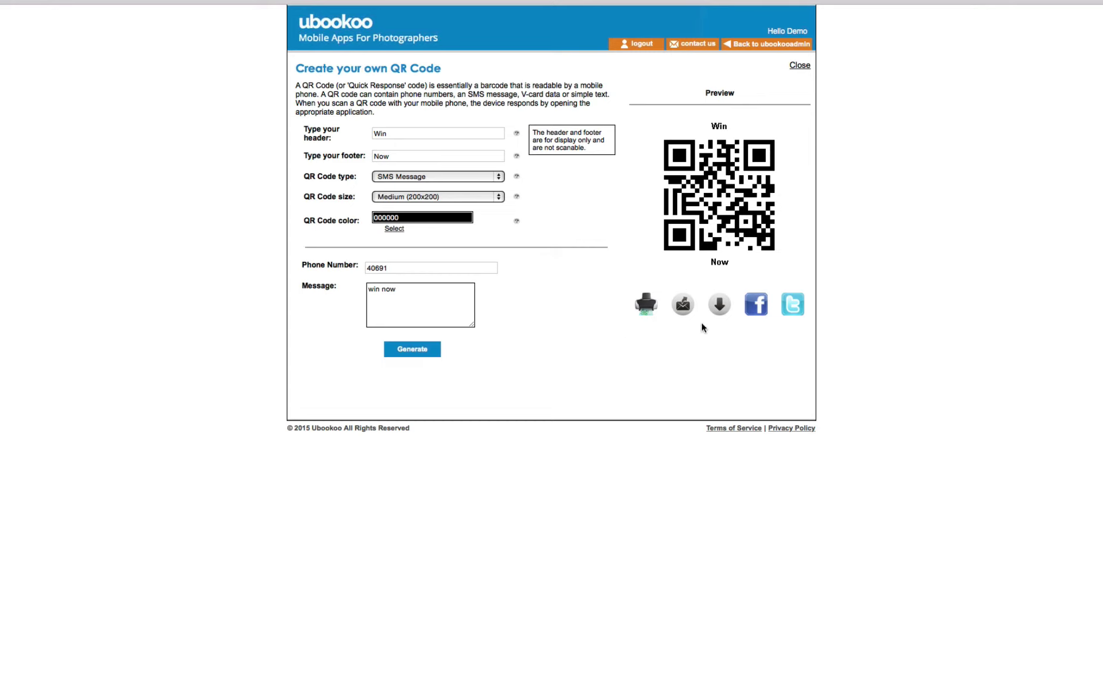
Go from the dashboard to the Scheduled Tasks page of messages and coupons.
click(339, 35)
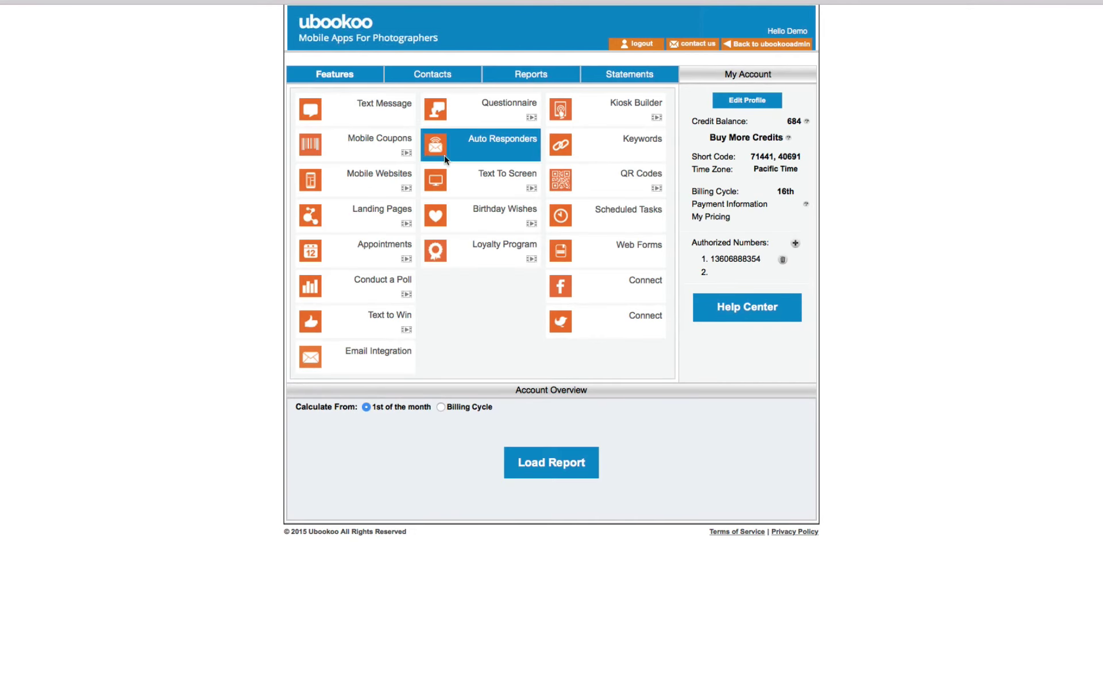
click(612, 214)
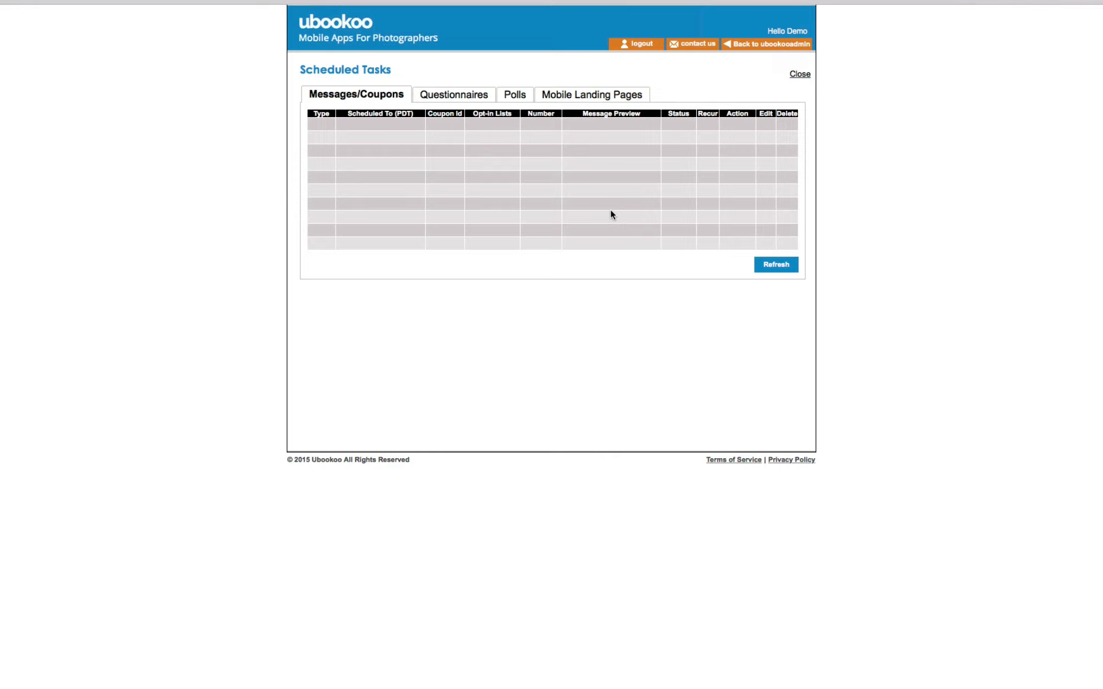
Set goldenphoto (40691) as the keyword for a new Web Forms opt-in form.
click(332, 27)
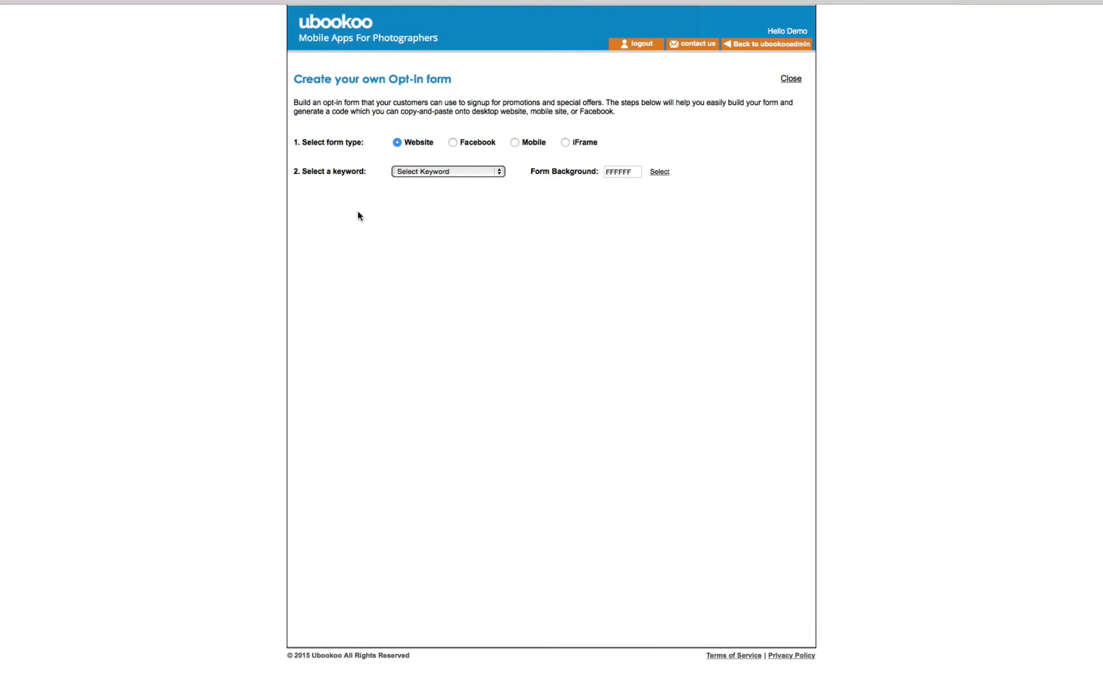
click(494, 171)
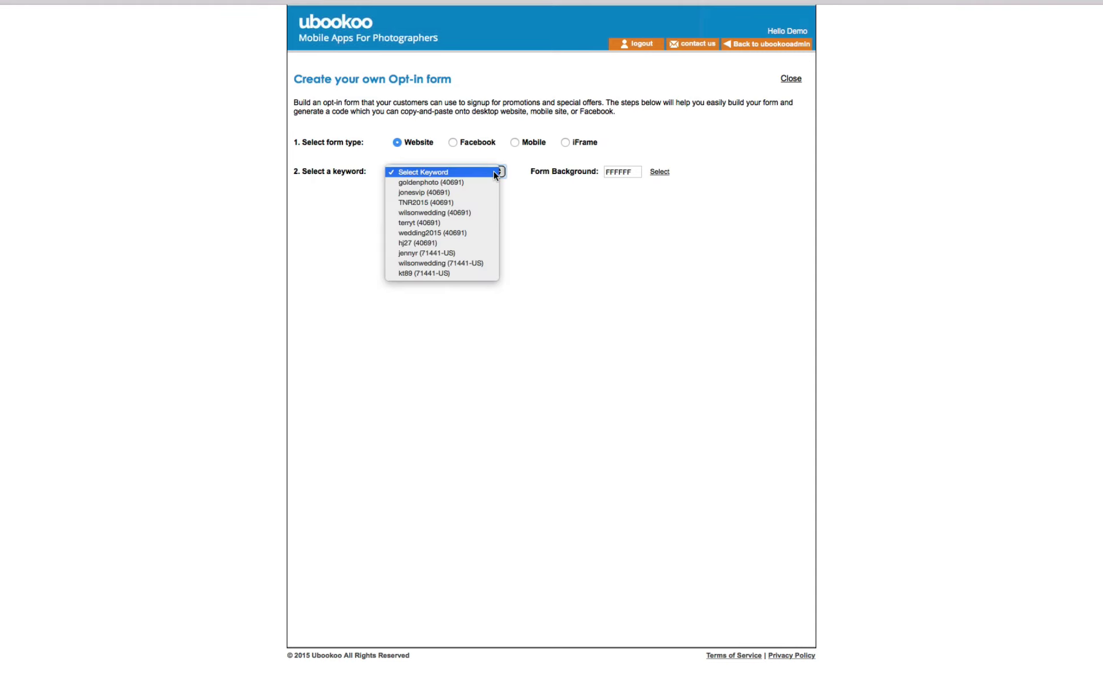
click(454, 183)
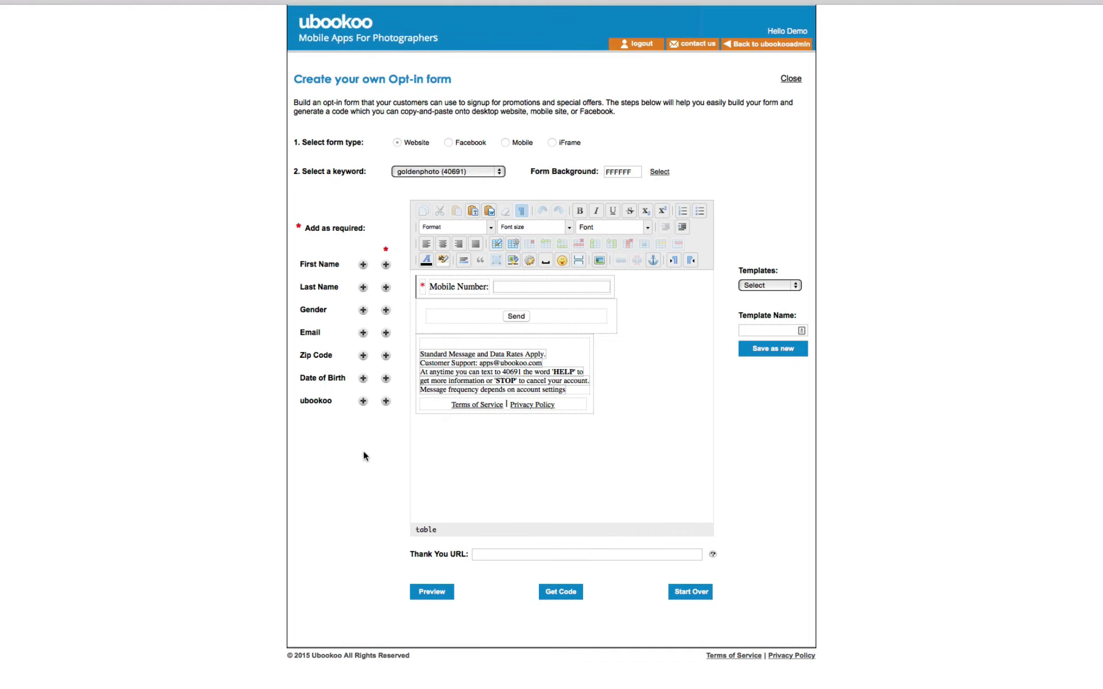
Generate the HTML embed code for the goldenphoto opt-in form.
click(560, 593)
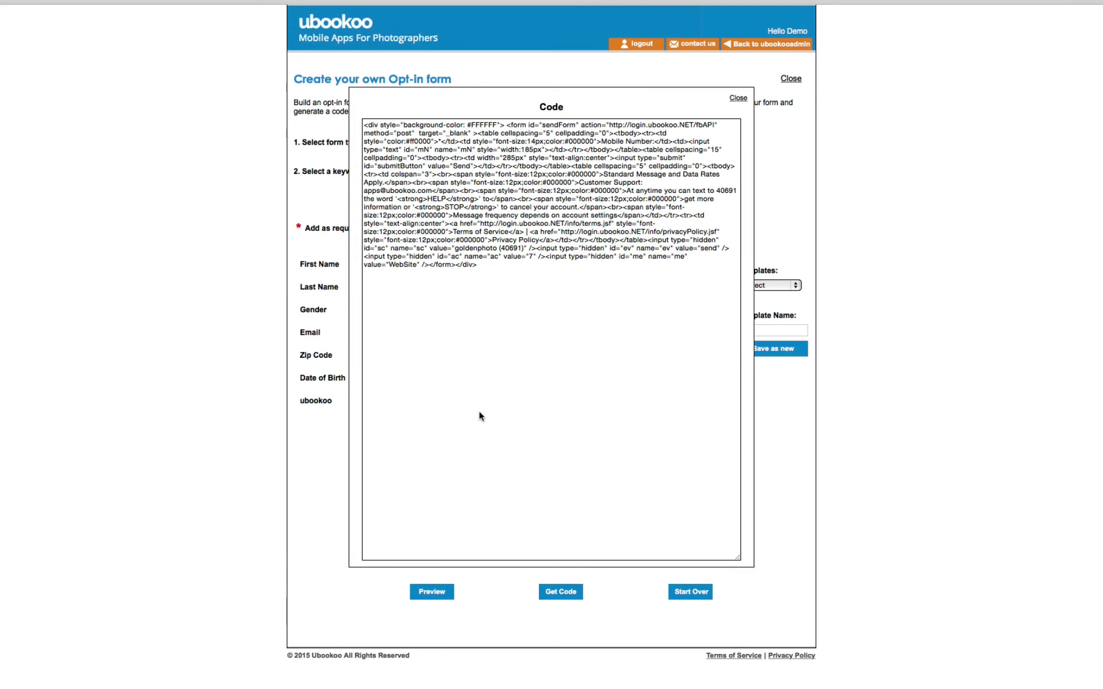